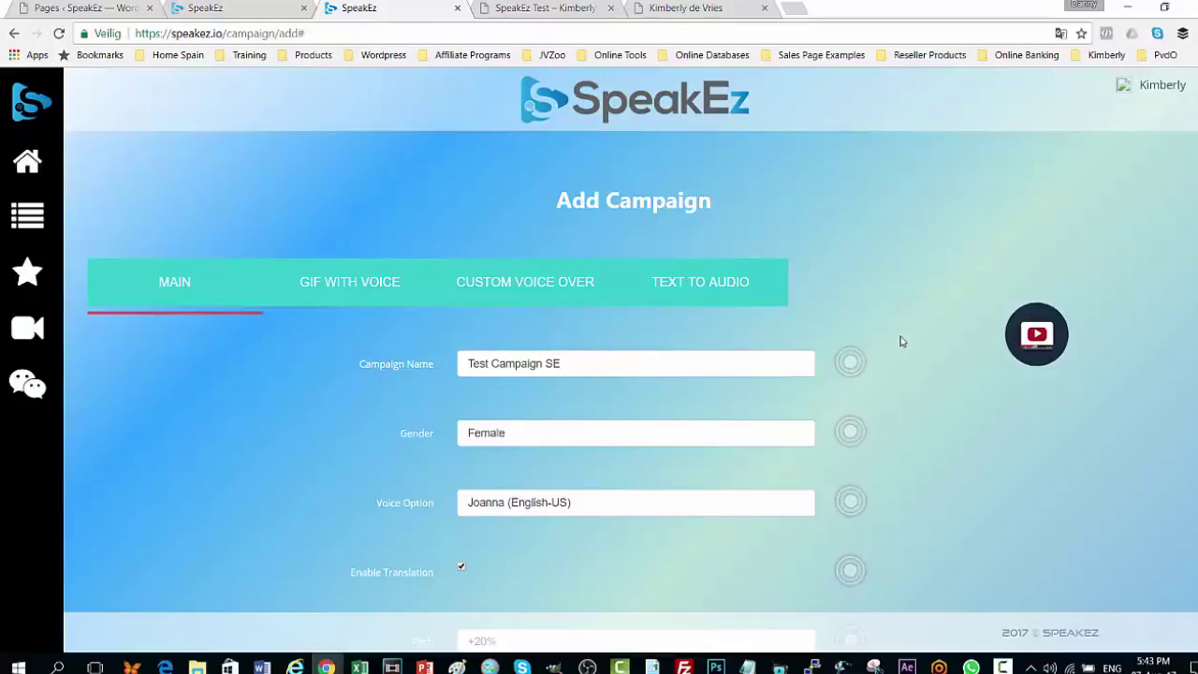
# Step: Look at the gender choices available for the campaign and close the list without changing it
pyautogui.press('Tab')
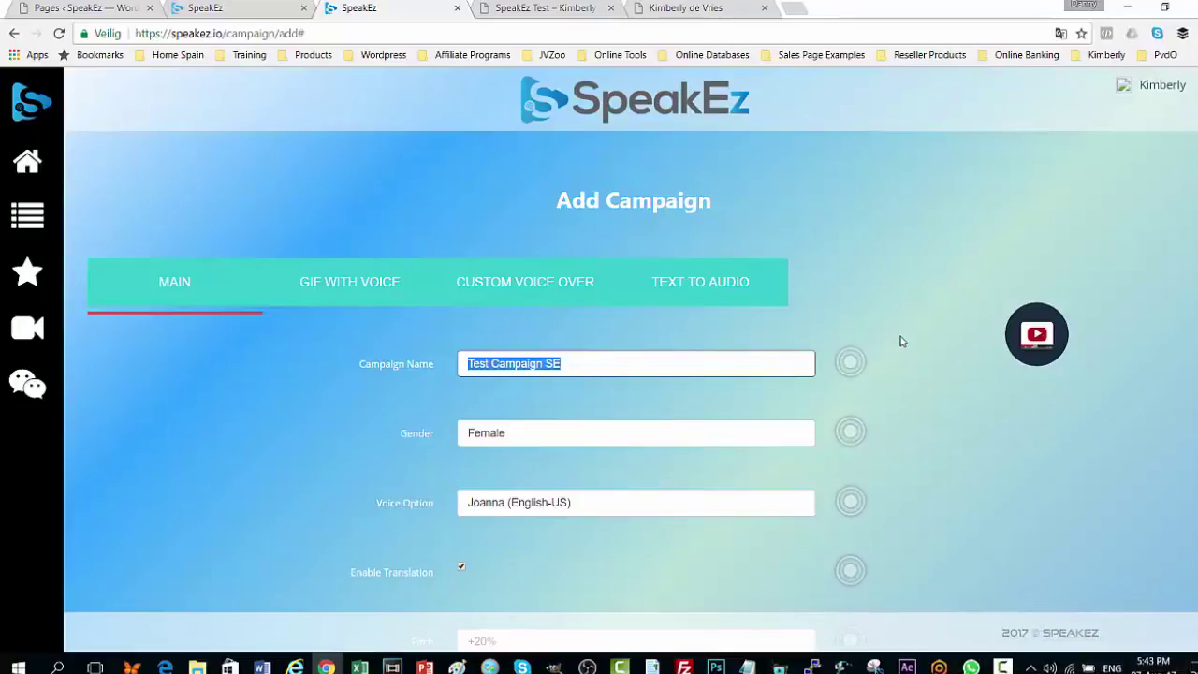
pyautogui.press('Tab')
pyautogui.hotkey('alt', 'Down')
pyautogui.press('Up')
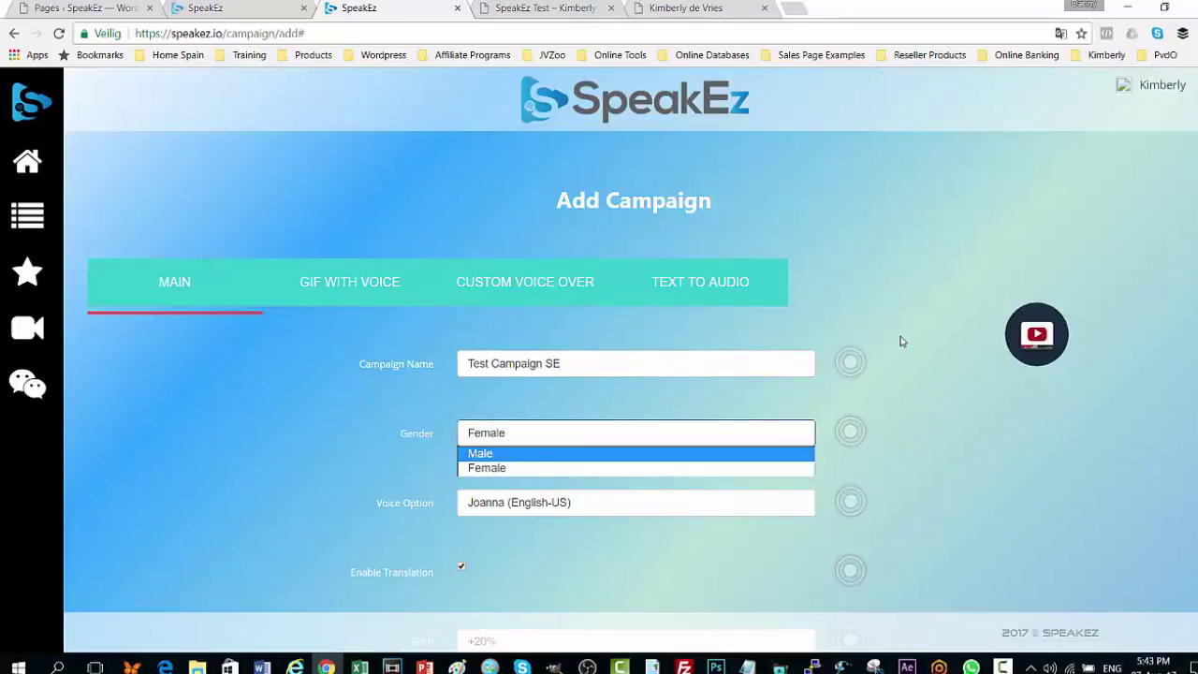
pyautogui.press('Escape')
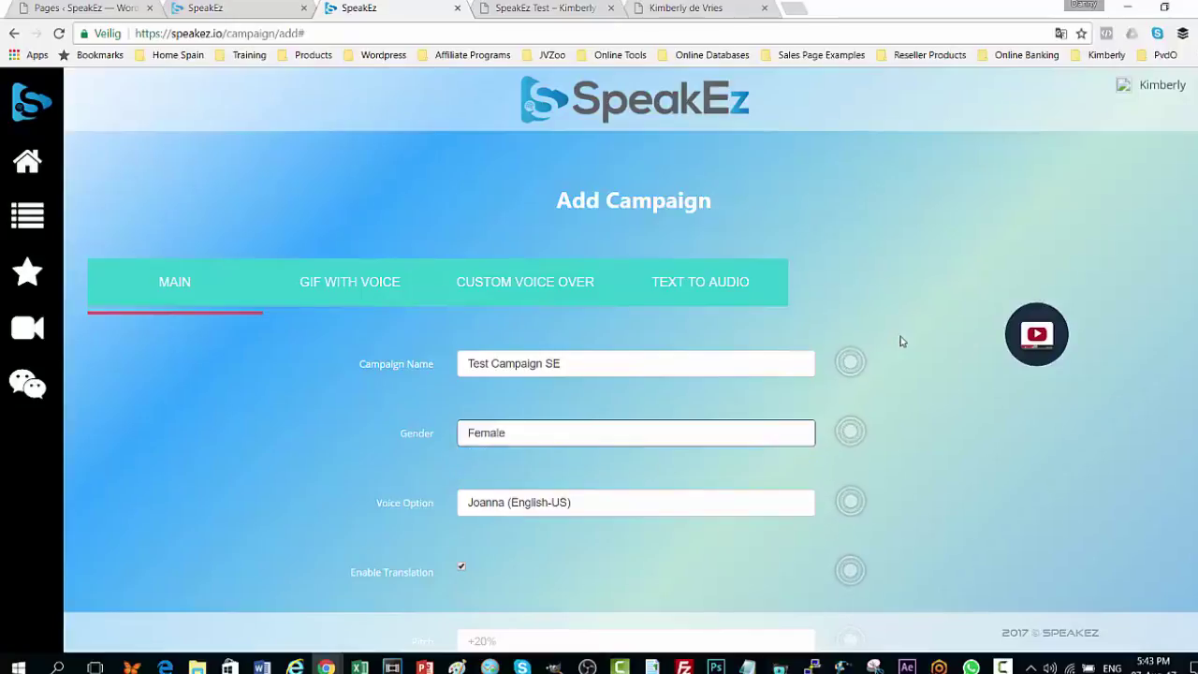
# Step: Browse the female voice options available for the campaign, without choosing a different voice
pyautogui.press('Tab')
pyautogui.hotkey('alt', 'Down')
pyautogui.press('Down')
pyautogui.press('Down')
pyautogui.press('Down')
pyautogui.press('Down')
pyautogui.press('Down')
pyautogui.press('Up')
pyautogui.press('Up')
pyautogui.press('Up')
pyautogui.press('Up')
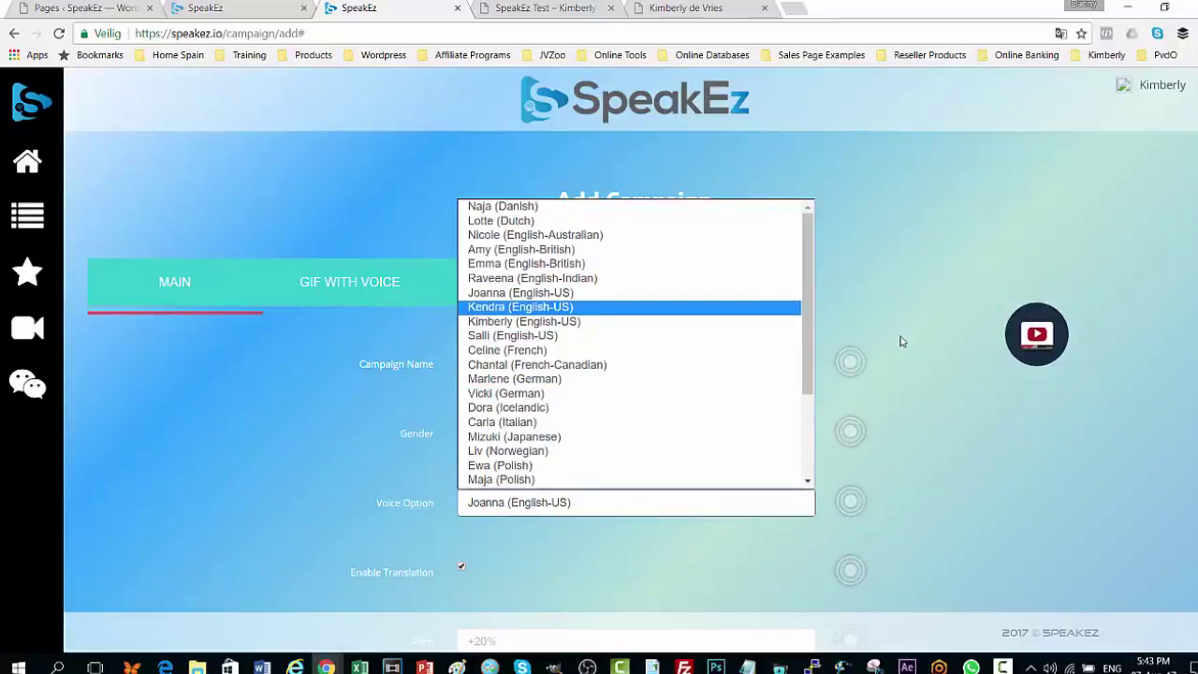
pyautogui.press('Escape')
# Step: Turn the campaign's Enable Translation option off and back on
pyautogui.scroll(-1, 900, 341)
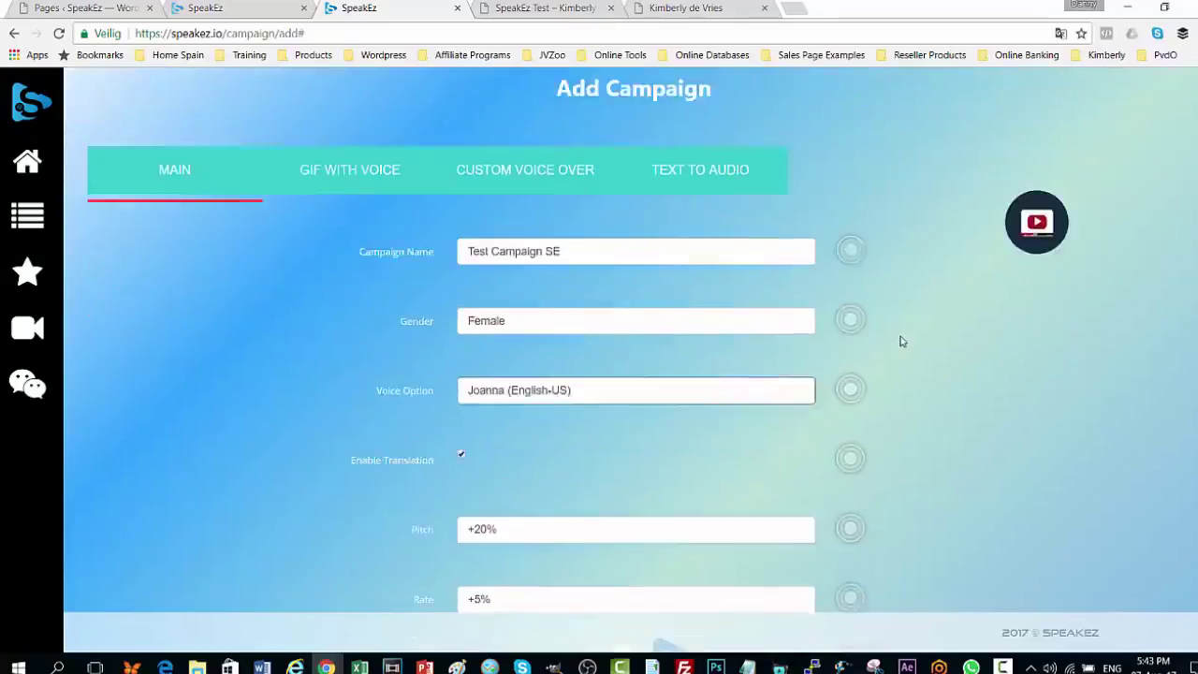
pyautogui.scroll(-1, 900, 342)
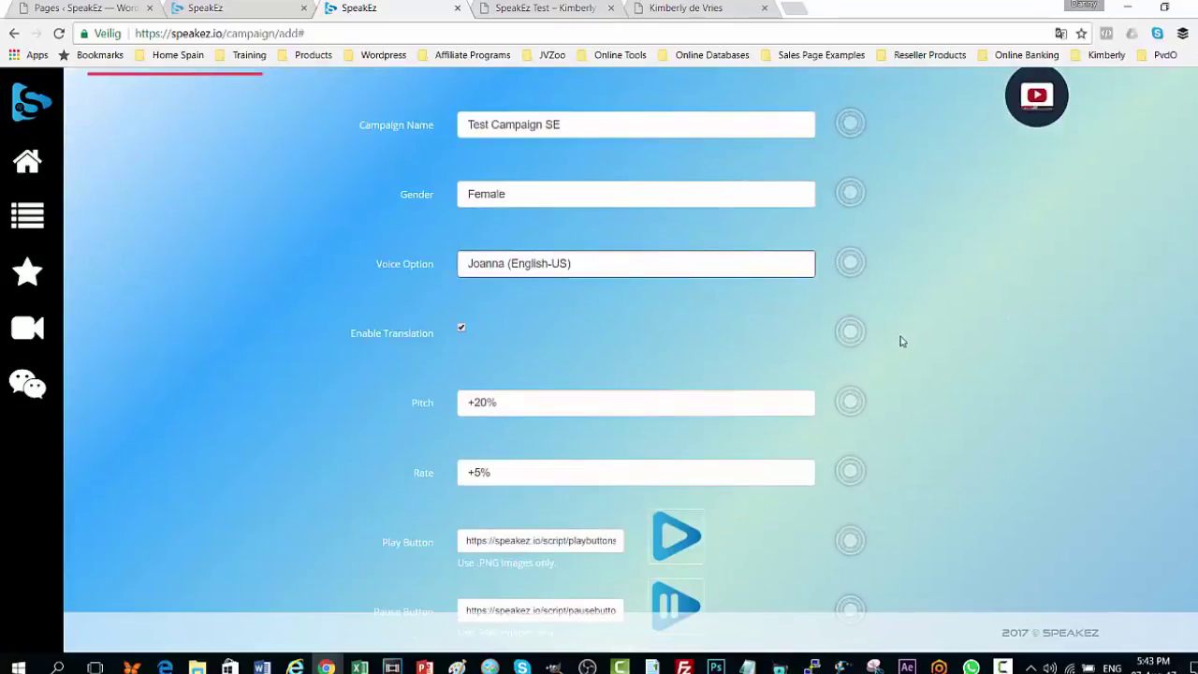
pyautogui.press('Tab')
pyautogui.press('space')
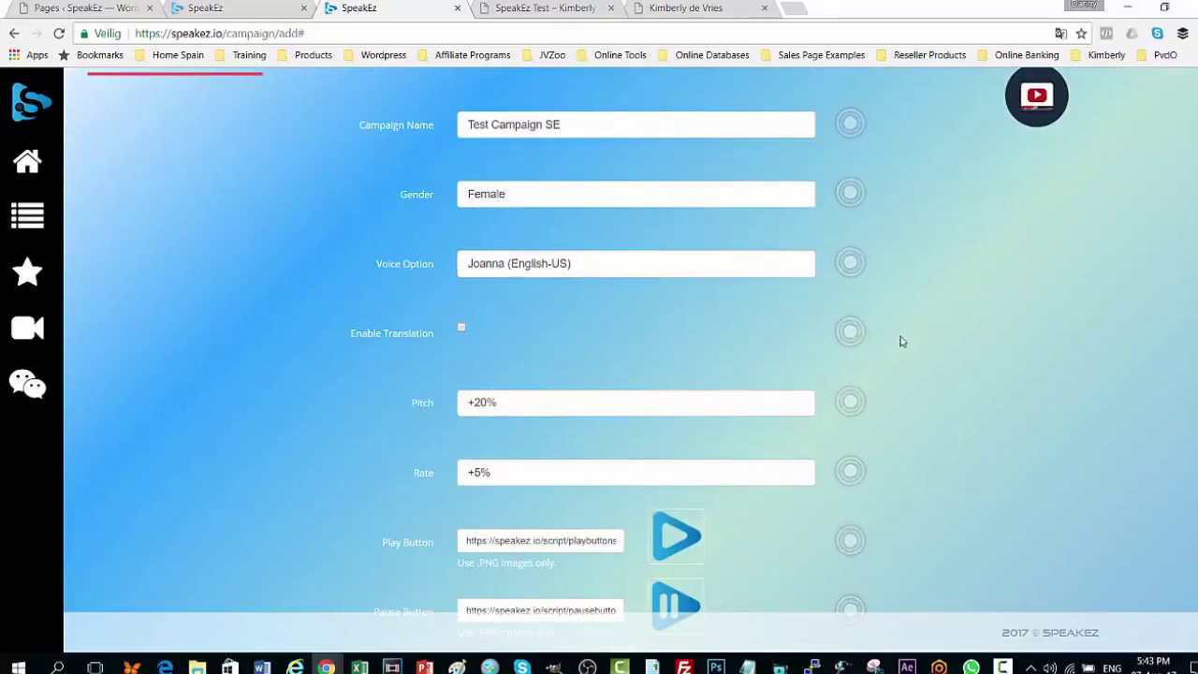
pyautogui.press('space')
# Step: Look through the ranges of pitch and rate percentages offered for the campaign voice, without changing either
pyautogui.click(636, 402)
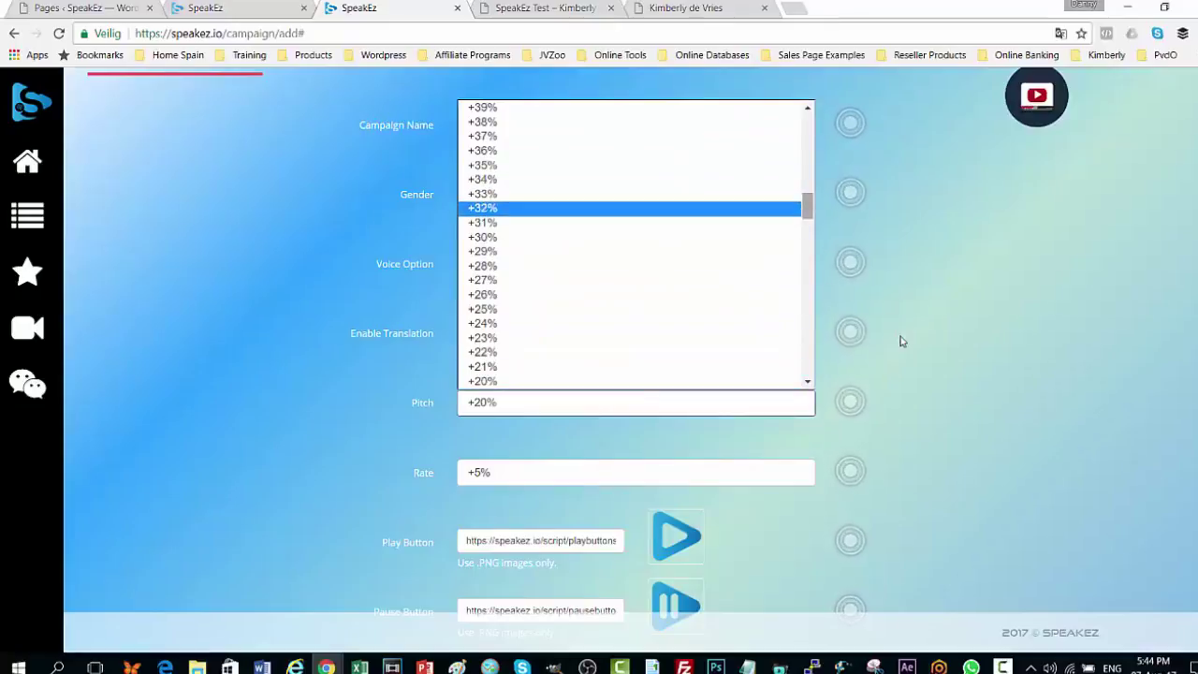
pyautogui.moveTo(807, 206); pyautogui.dragTo(807, 363)
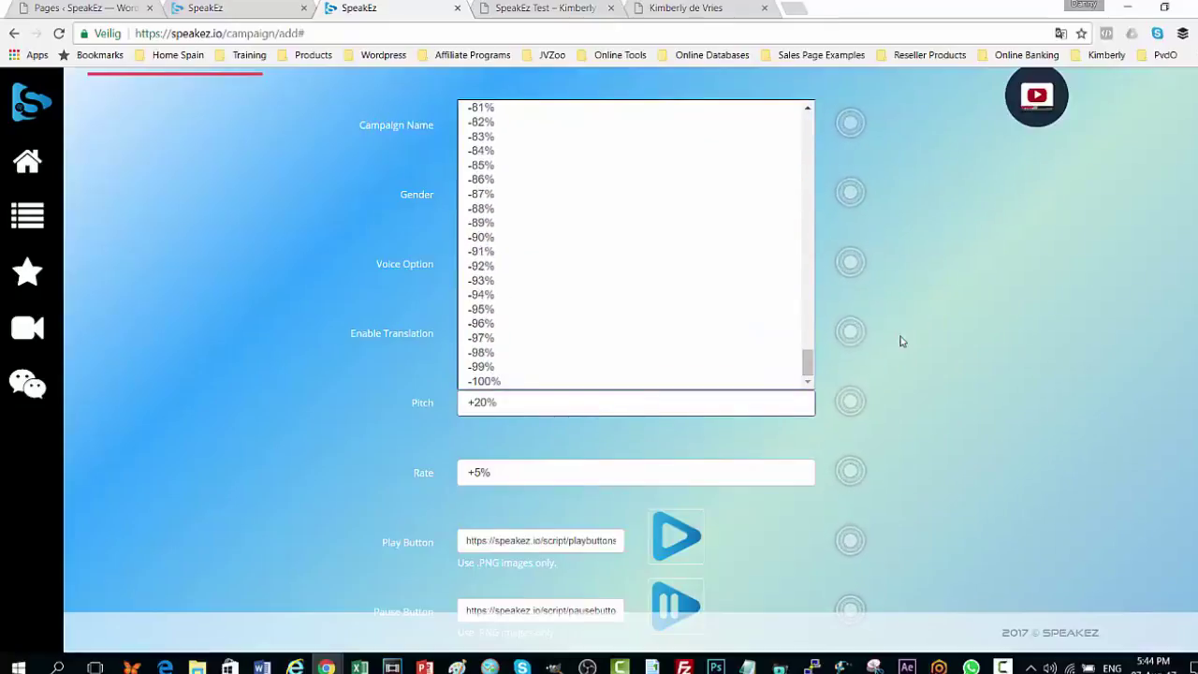
pyautogui.click(637, 473)
pyautogui.click(637, 472)
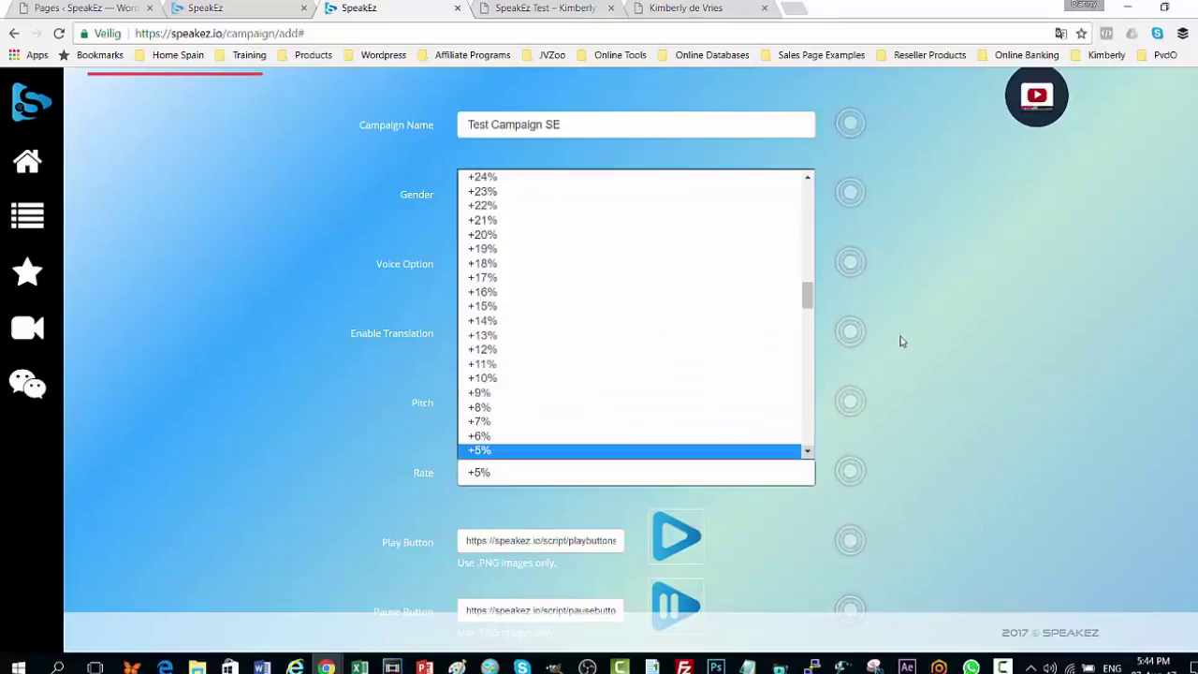
pyautogui.moveTo(806, 295); pyautogui.dragTo(806, 405)
pyautogui.click(901, 340)
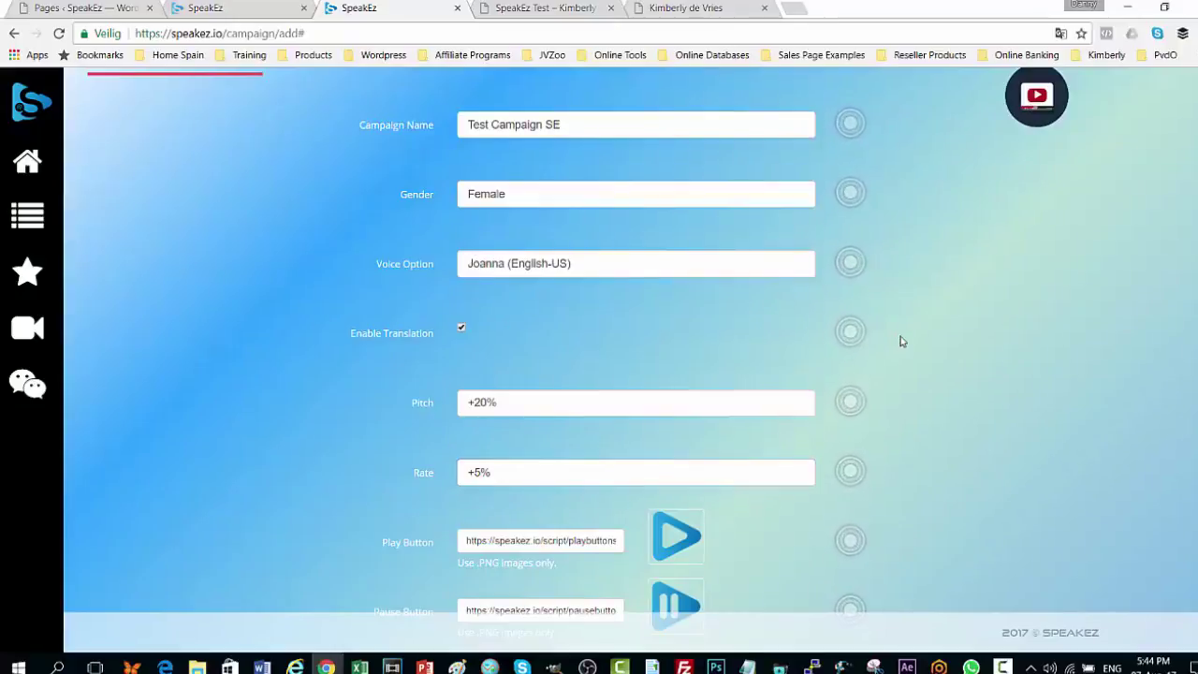
# Step: Go over the remaining playback and Text to Speak settings and publish the campaign Test Campaign SE
pyautogui.scroll(-3, 900, 340)
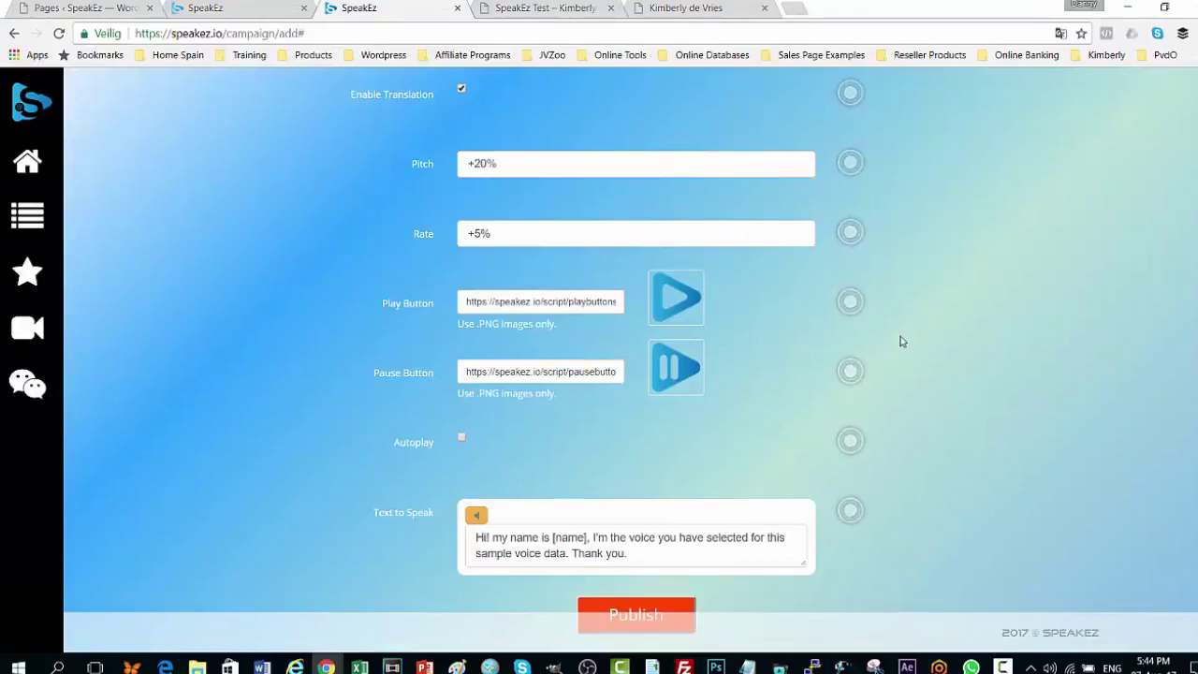
pyautogui.scroll(-1, 901, 341)
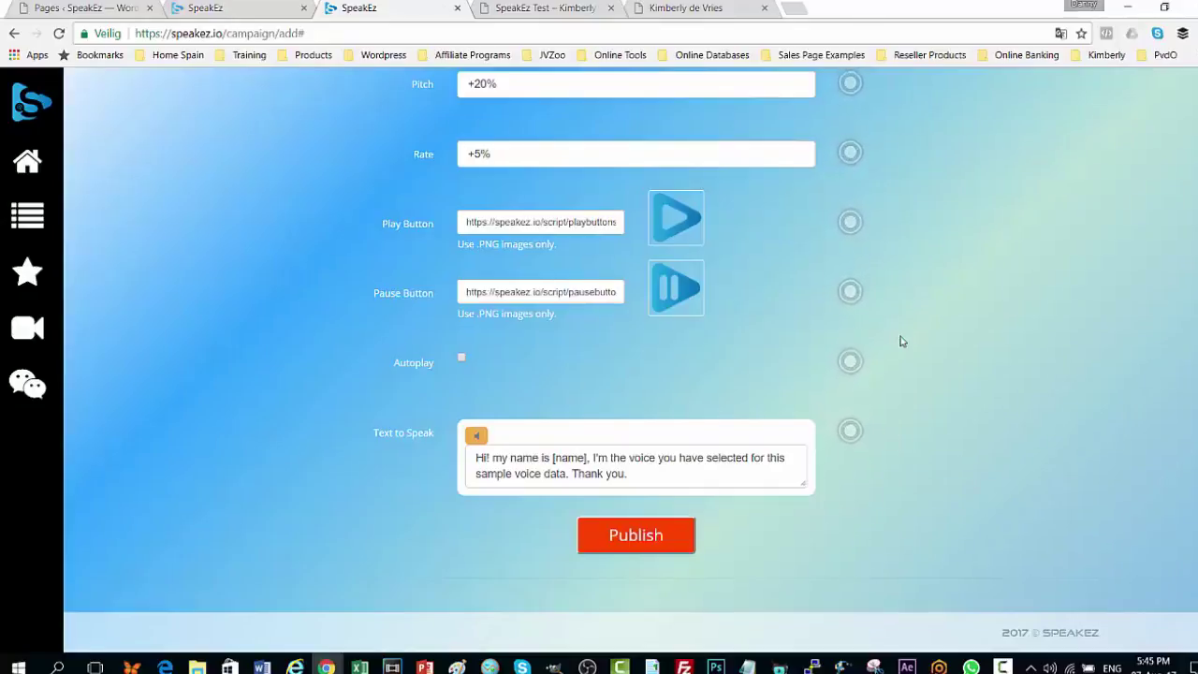
pyautogui.press('Return')
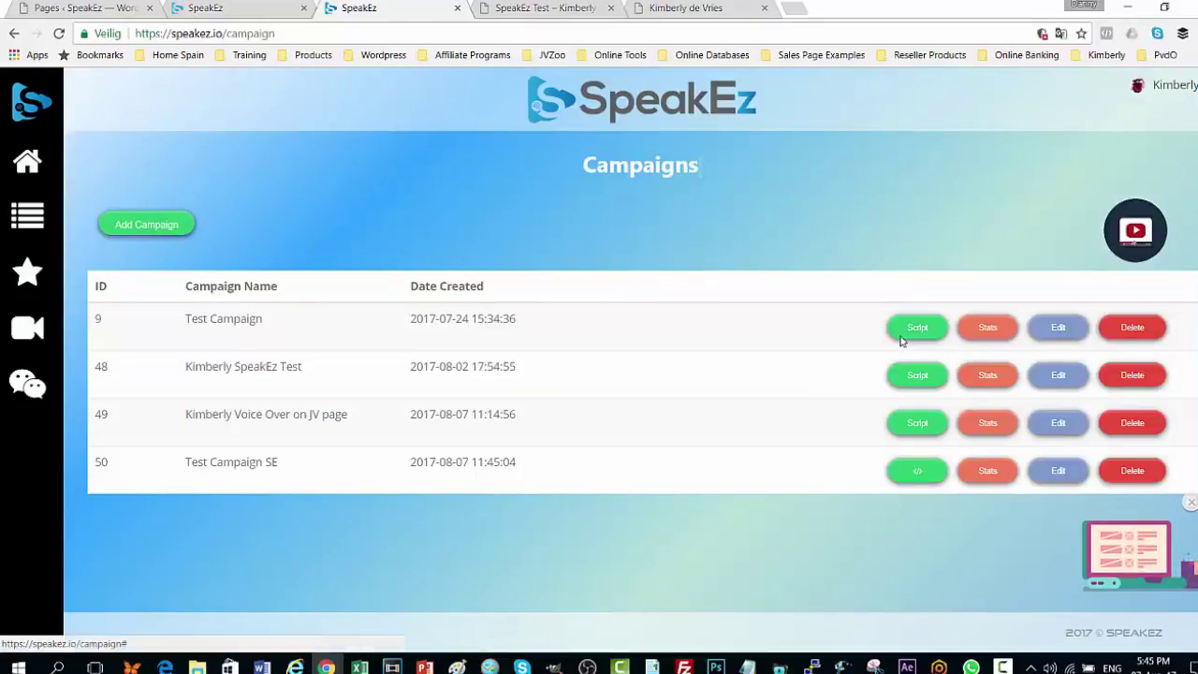
# Step: Open the embed script of Test Campaign SE and copy the whole script
pyautogui.click(901, 339)
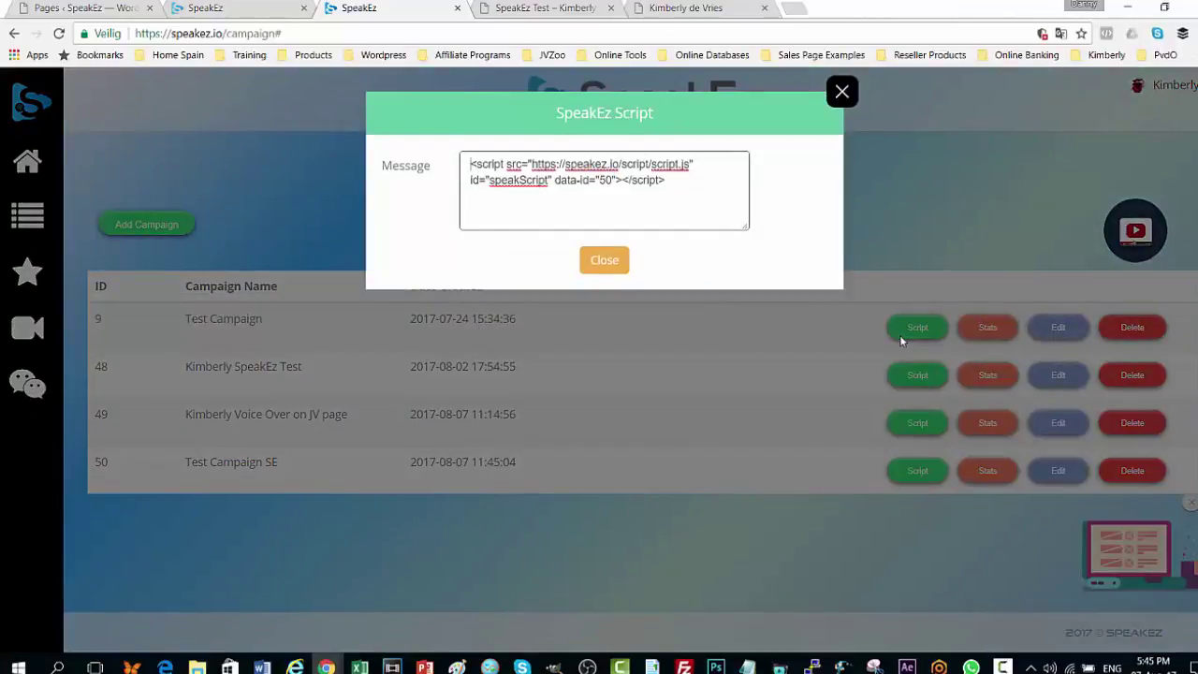
pyautogui.hotkey('ctrl', 'a')
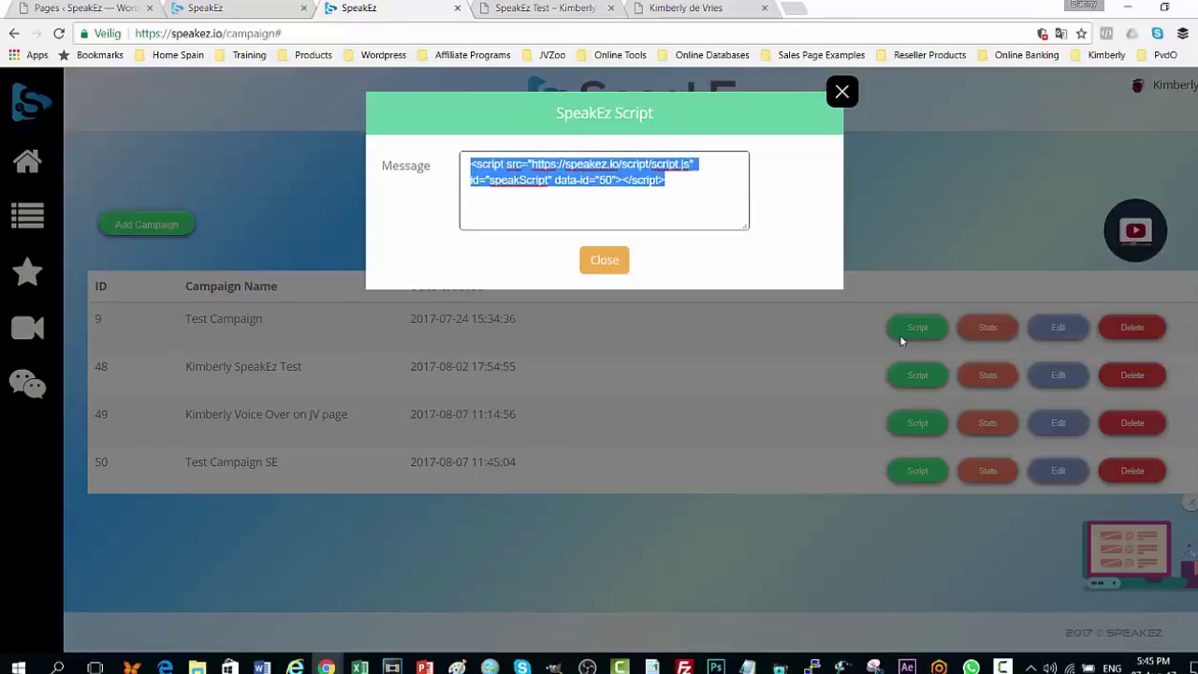
# Step: Look over the published article "5 Habits of Successful People" on the SpeakEz Test page
pyautogui.hotkey('ctrl', 'Tab')
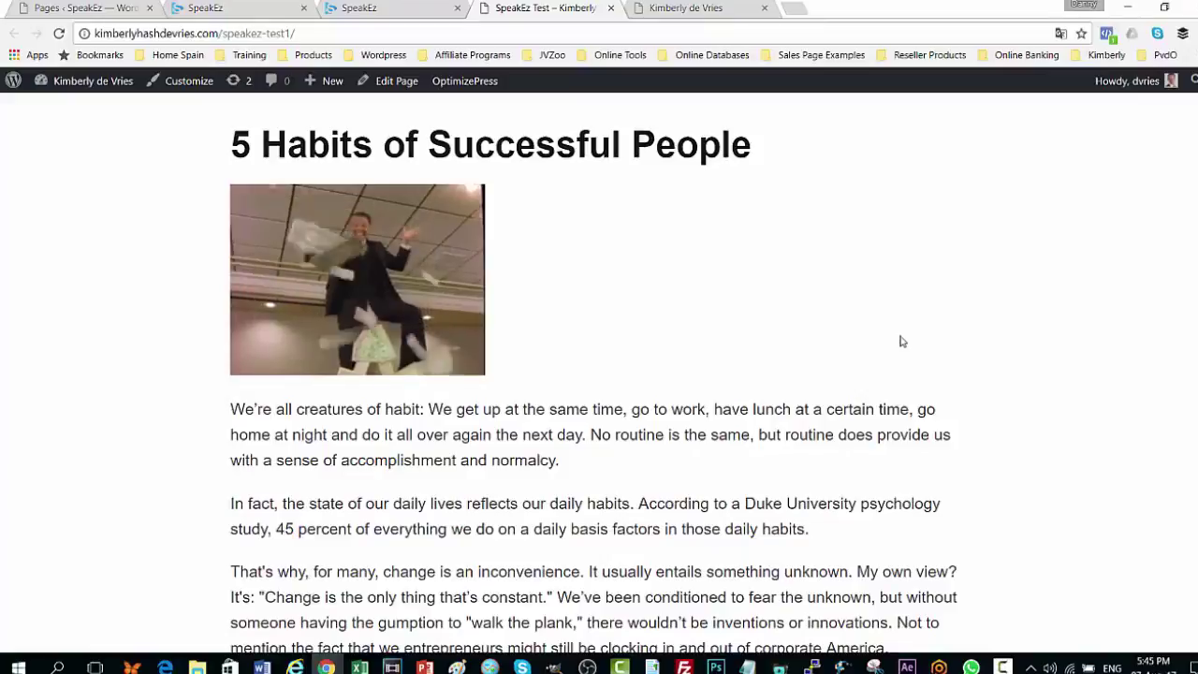
pyautogui.scroll(-8, 901, 341)
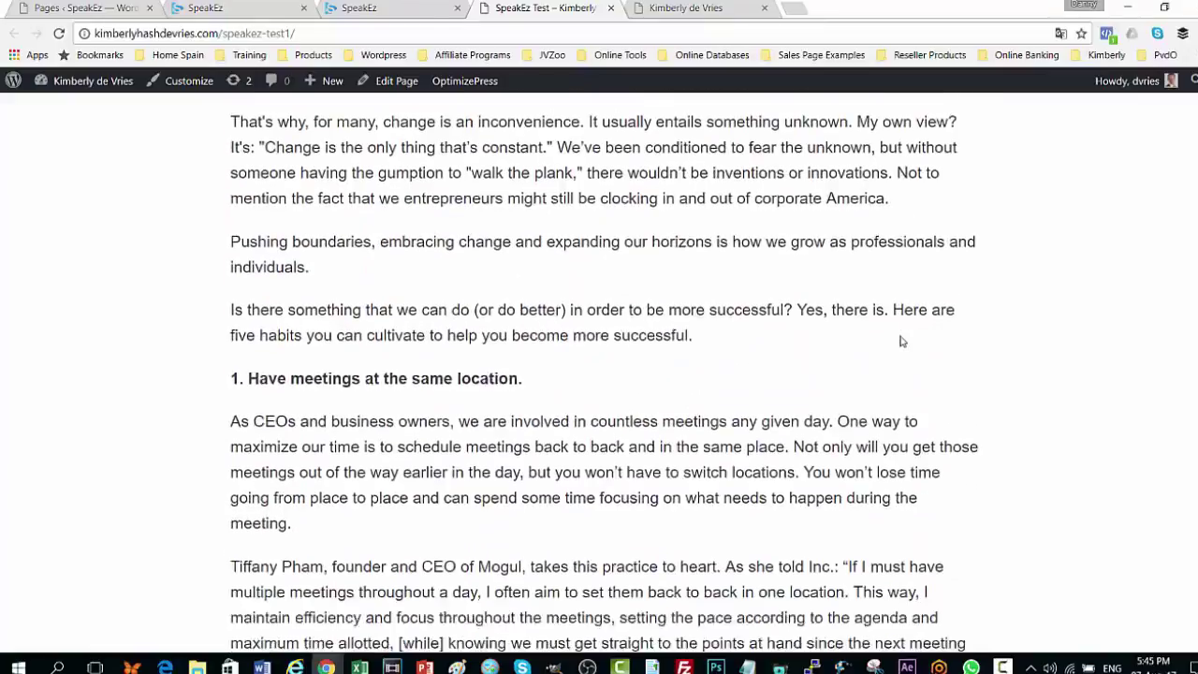
pyautogui.scroll(-20, 901, 341)
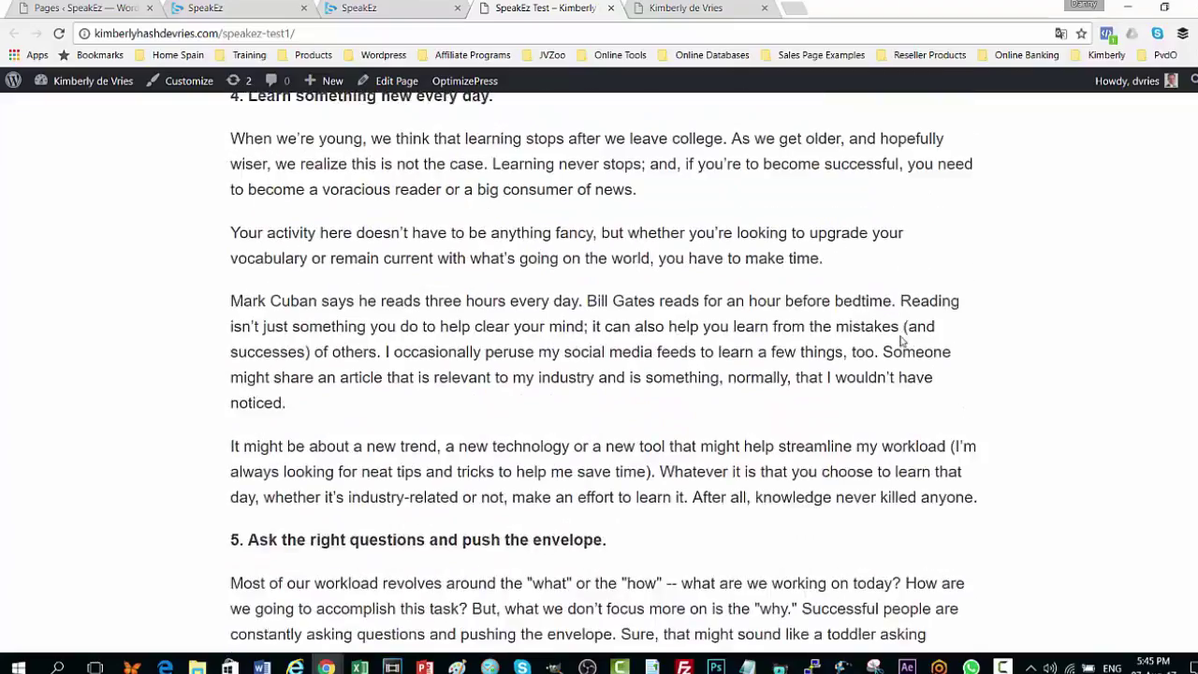
pyautogui.scroll(20, 901, 341)
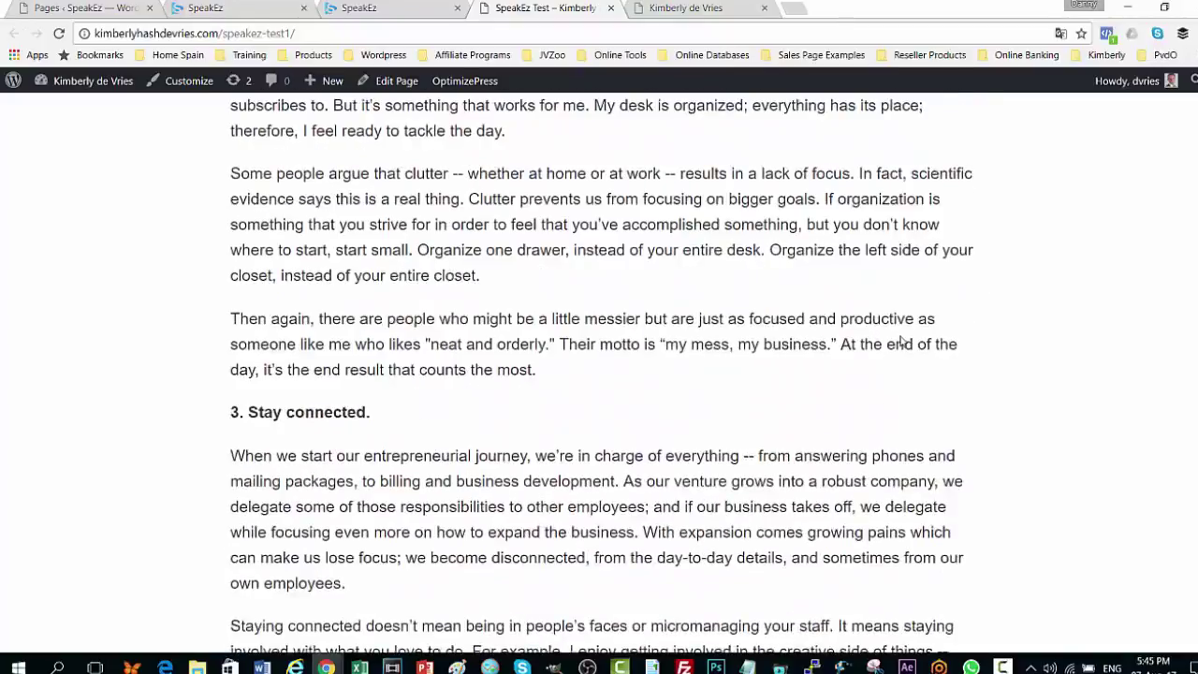
pyautogui.scroll(8, 901, 340)
# Step: Switch to the SpeakEz Test page in LiveEditor and paste the copied script into the page's Header scripts under Other Scripts
pyautogui.hotkey('ctrl', 'Tab')
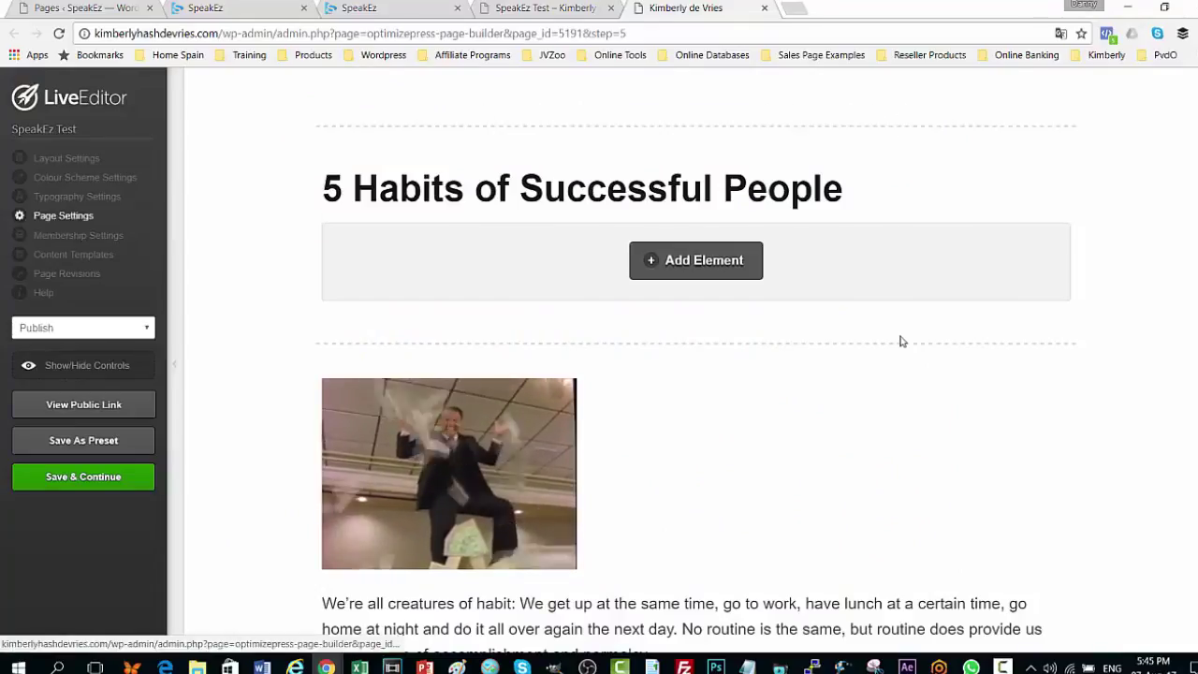
pyautogui.press('Return')
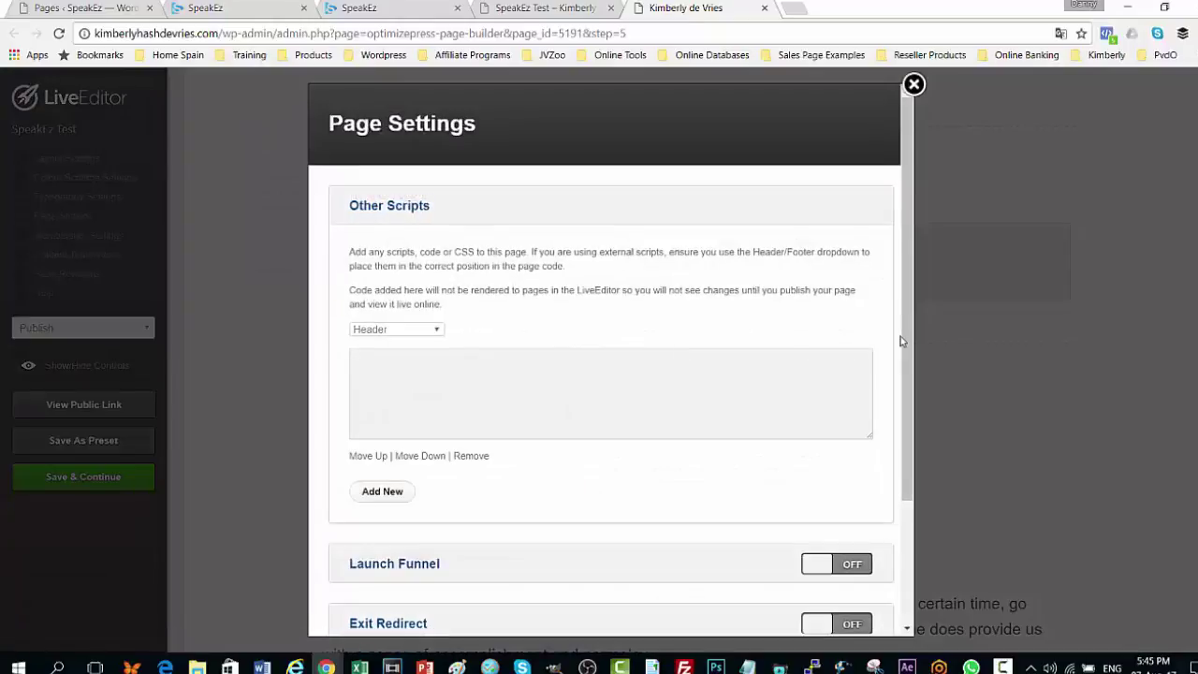
pyautogui.press('Menu')
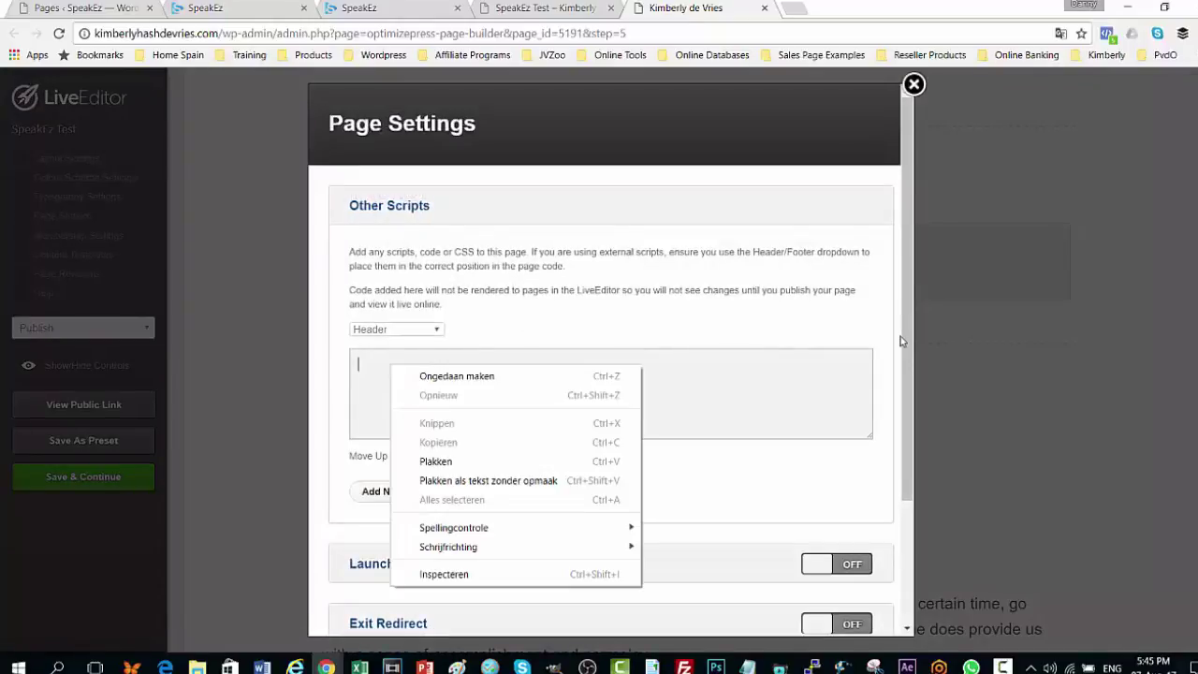
pyautogui.press('Down')
pyautogui.press('Up')
pyautogui.press('Return')
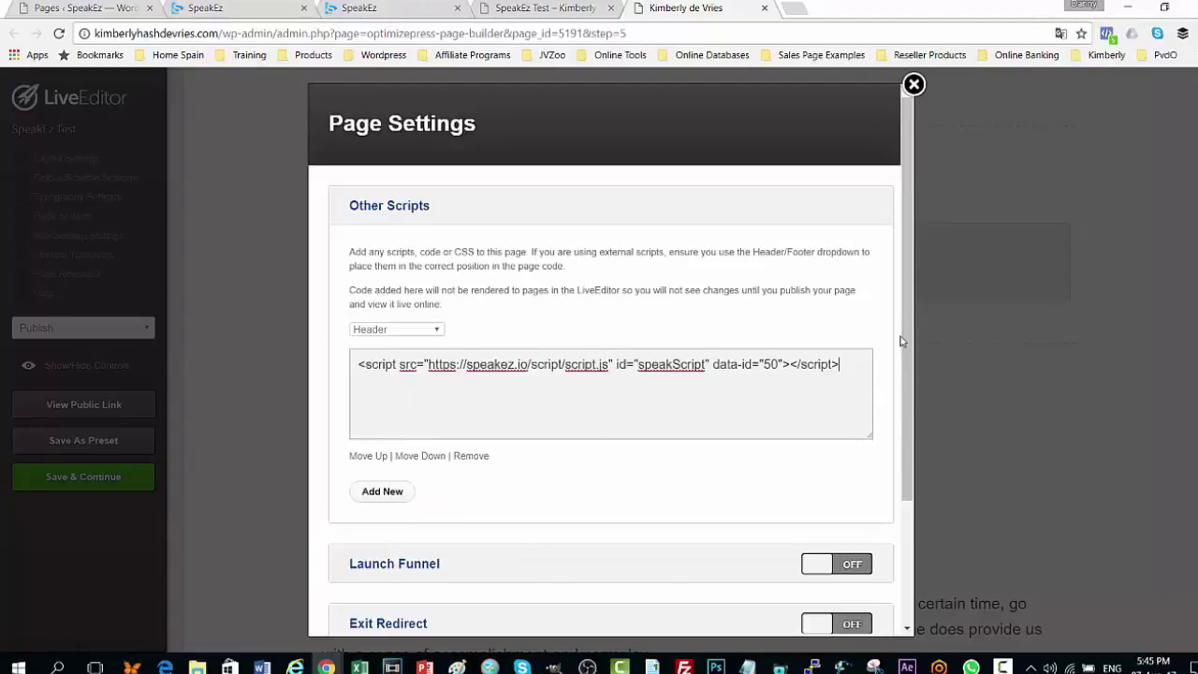
# Step: Update the page settings with the new header script and save the page
pyautogui.moveTo(399, 364); pyautogui.dragTo(760, 364)
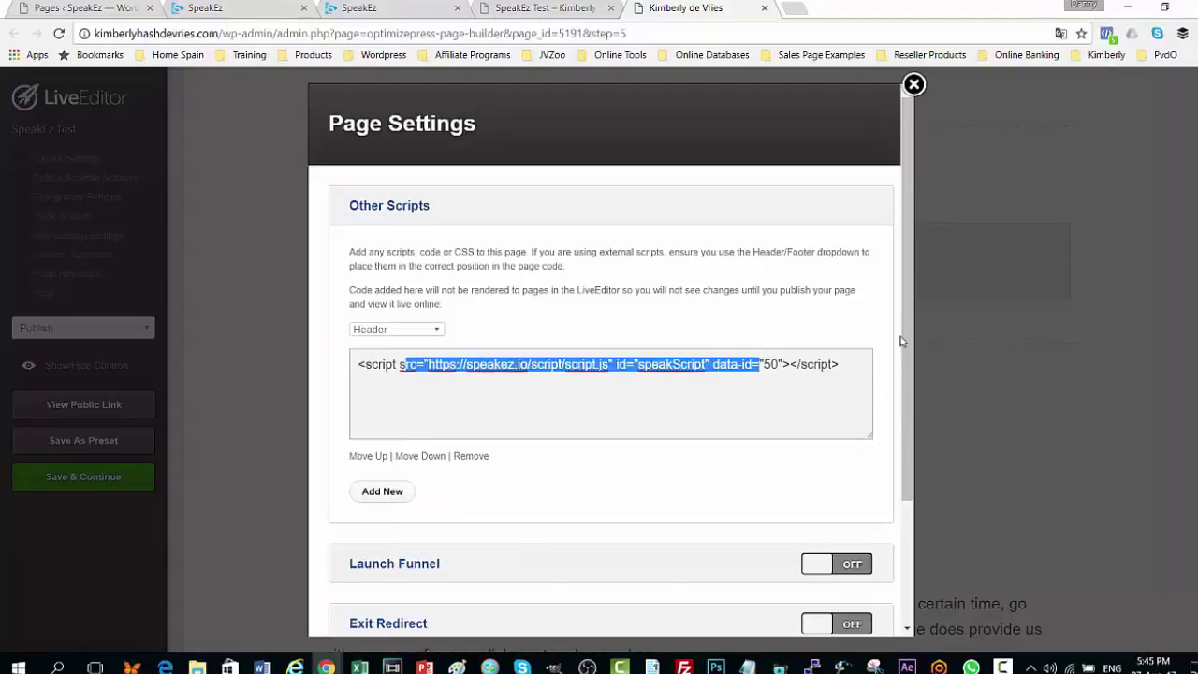
pyautogui.scroll(-2, 901, 341)
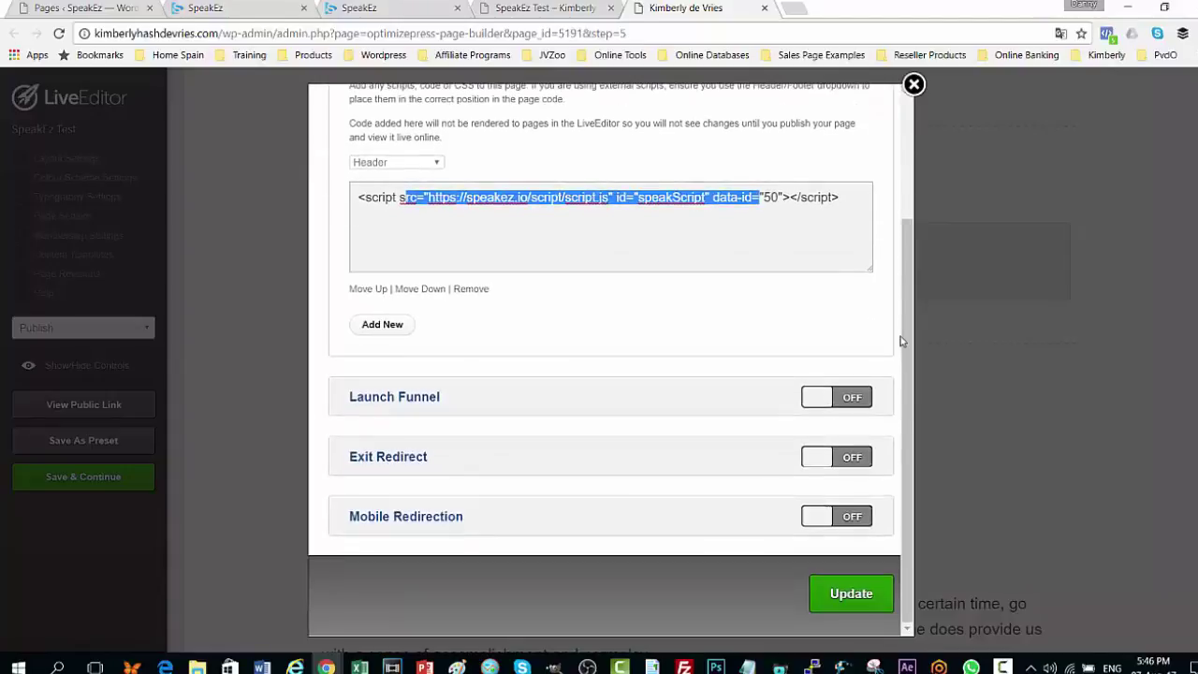
pyautogui.click(850, 593)
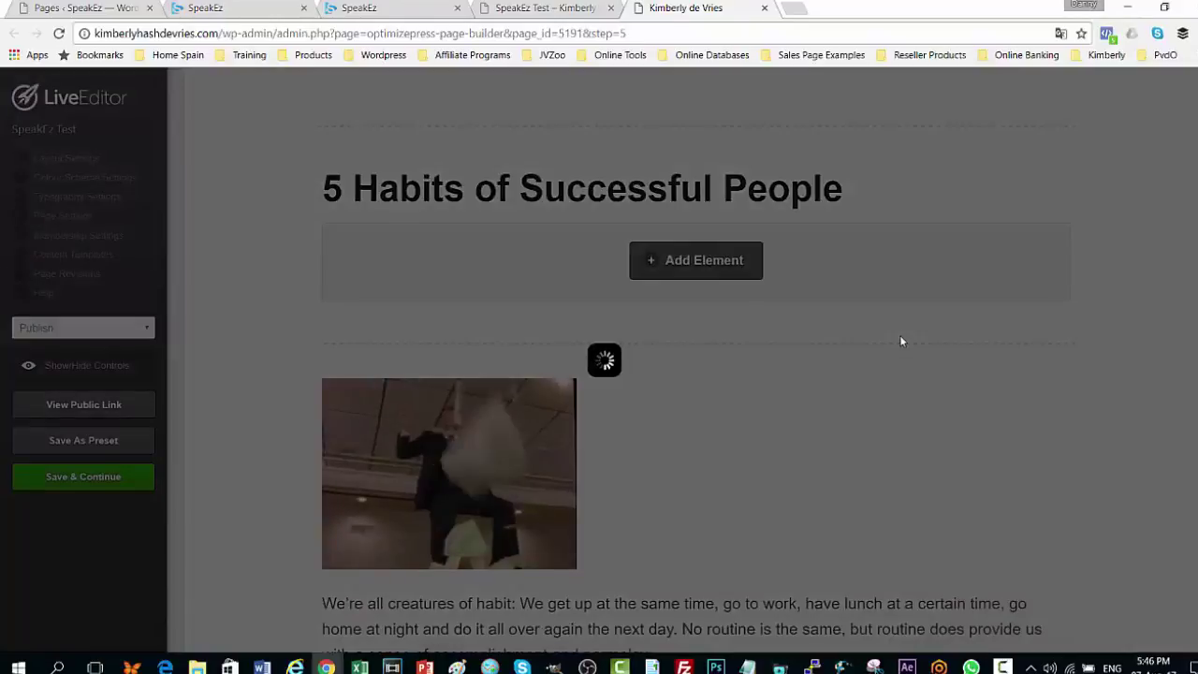
pyautogui.press('Return')
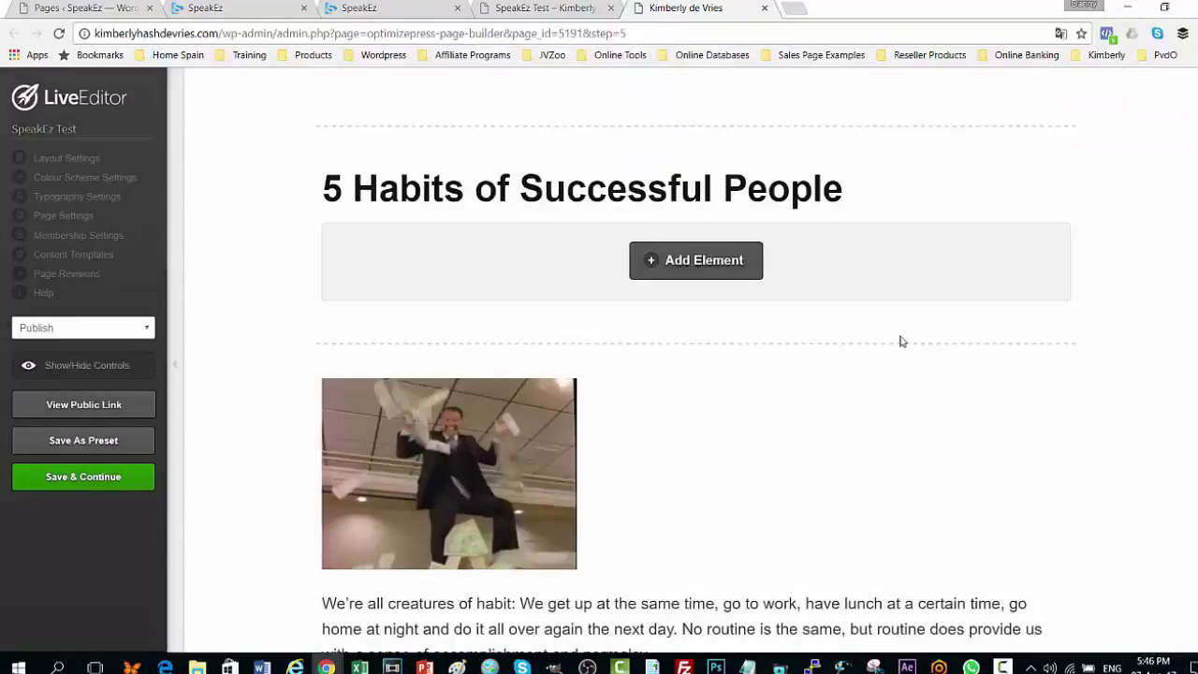
# Step: Reload the published SpeakEz Test page, check the play buttons throughout the article and try the voice playback
pyautogui.hotkey('ctrl', 'shift', 'Tab')
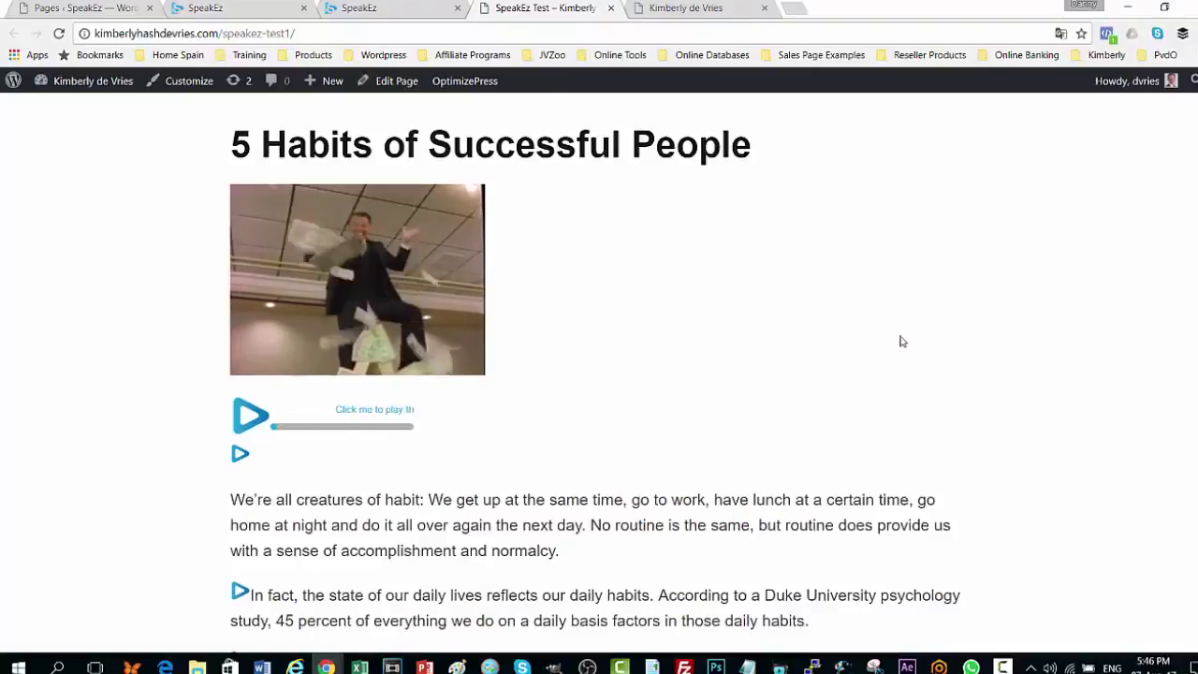
pyautogui.scroll(-9, 901, 342)
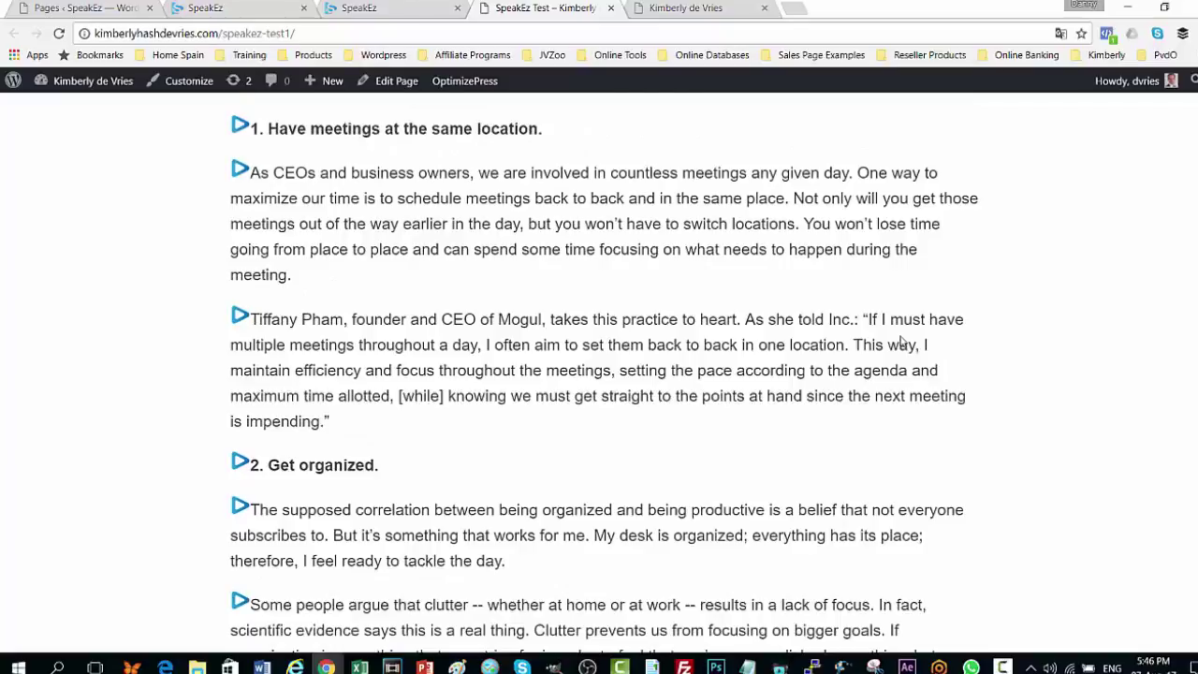
pyautogui.scroll(9, 901, 341)
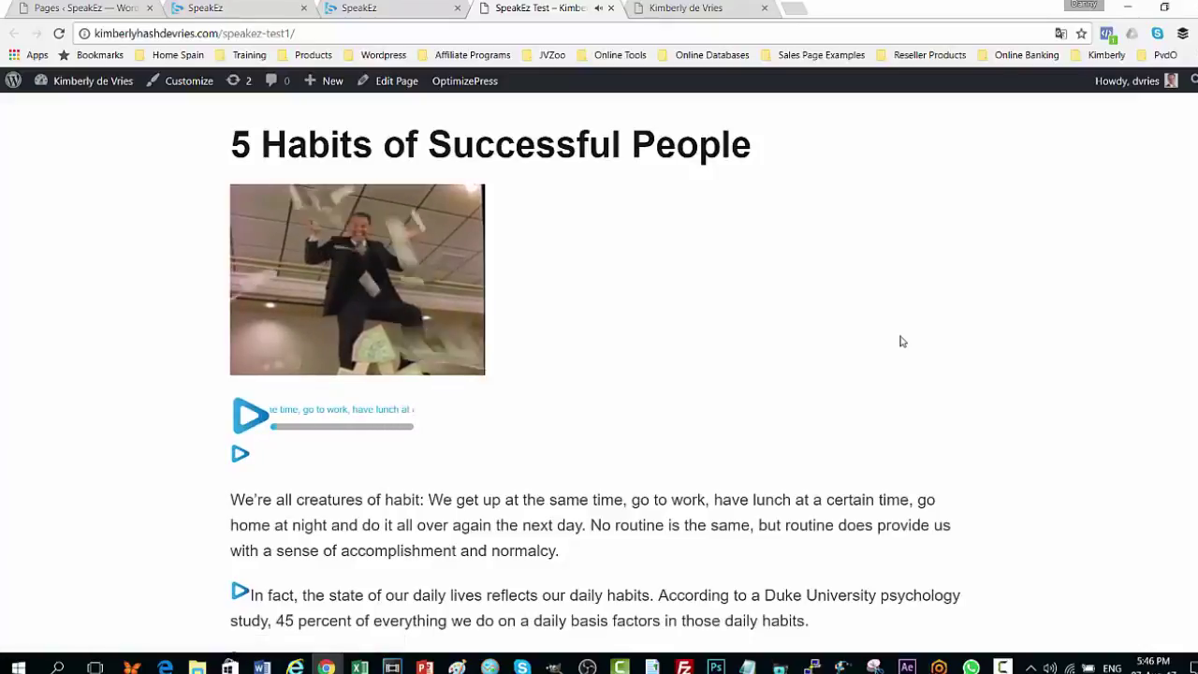
# Step: Return to the campaigns, open Test Campaign SE for editing and save its settings
pyautogui.hotkey('ctrl', 'shift', 'Tab')
pyautogui.click(901, 339)
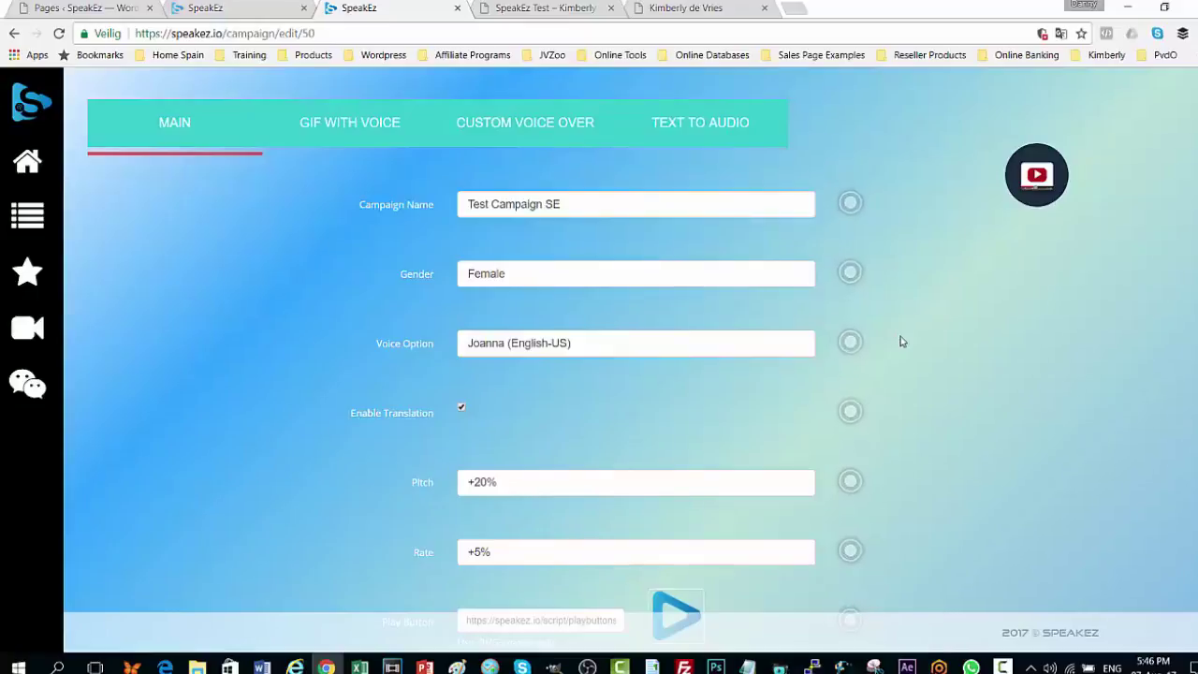
pyautogui.scroll(-6, 901, 341)
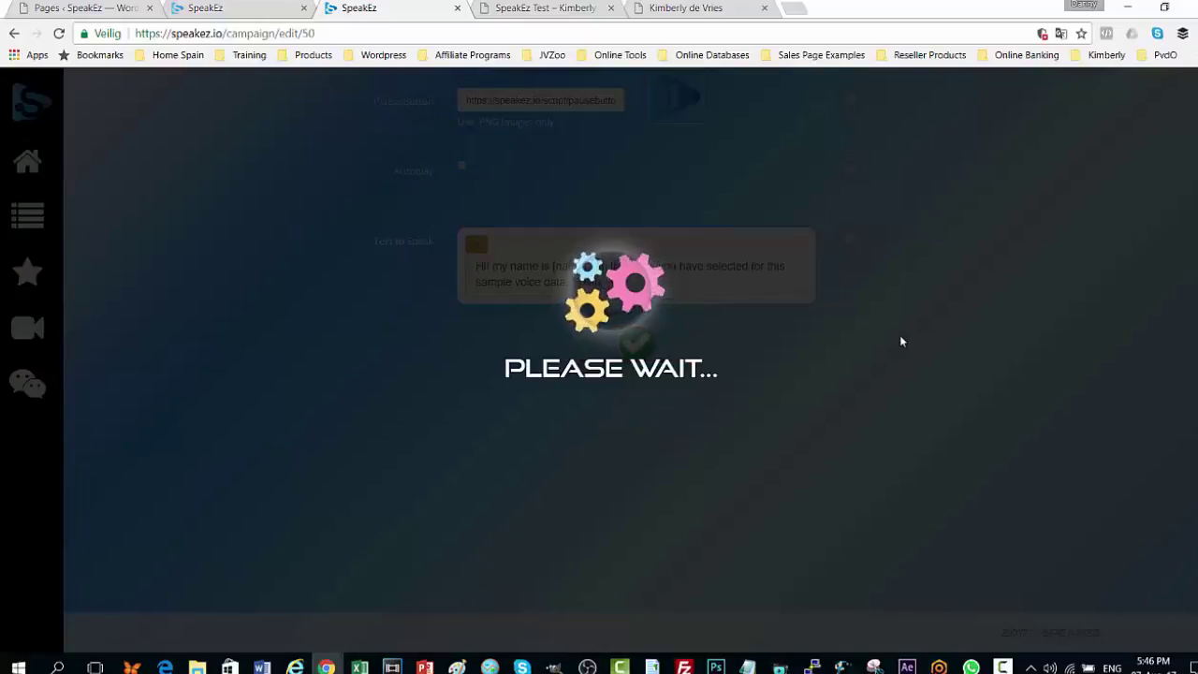
# Step: Go back to the published SpeakEz Test page and check its audio player and play buttons again
pyautogui.hotkey('ctrl', 'Tab')
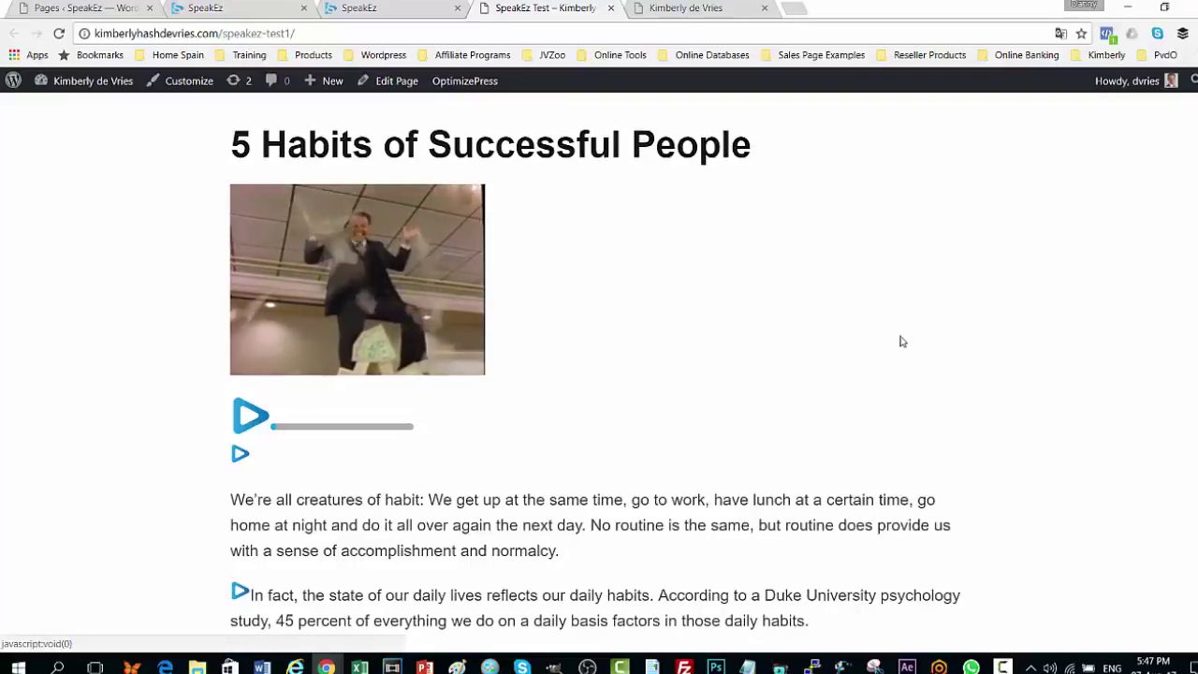
pyautogui.scroll(-3, 902, 342)
pyautogui.scroll(3, 901, 341)
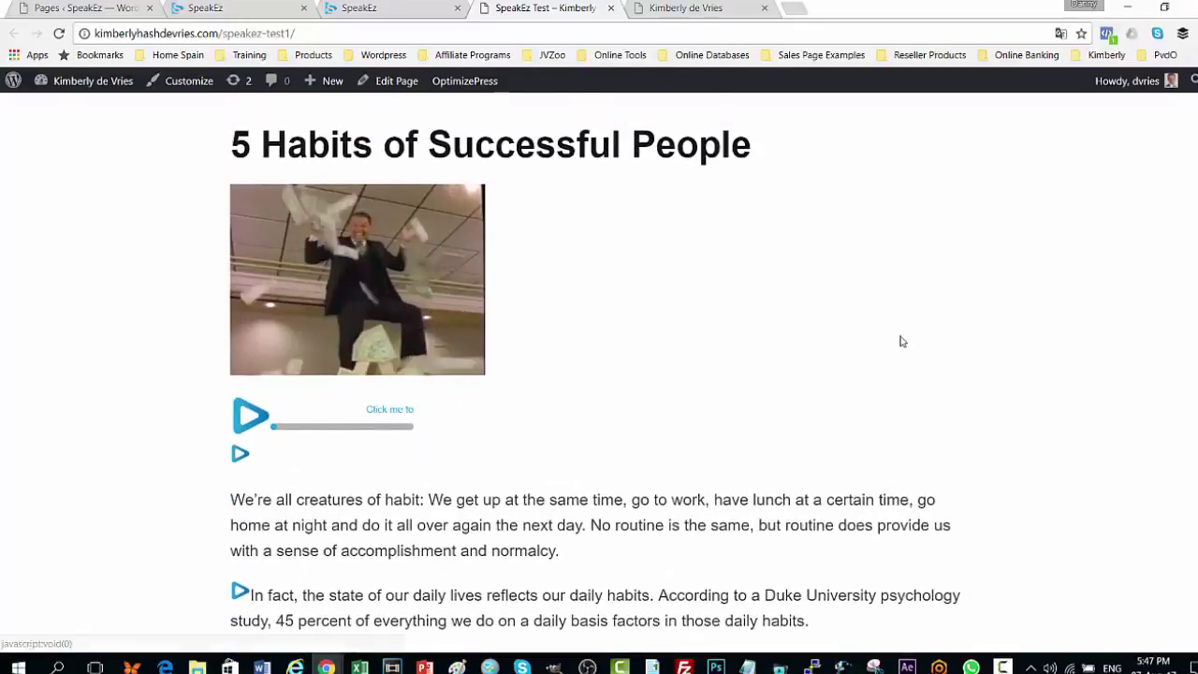
# Step: Look through the published article down to the "Stay connected" section to examine the paragraph play buttons, ending back at the audio player
pyautogui.scroll(-2, 901, 341)
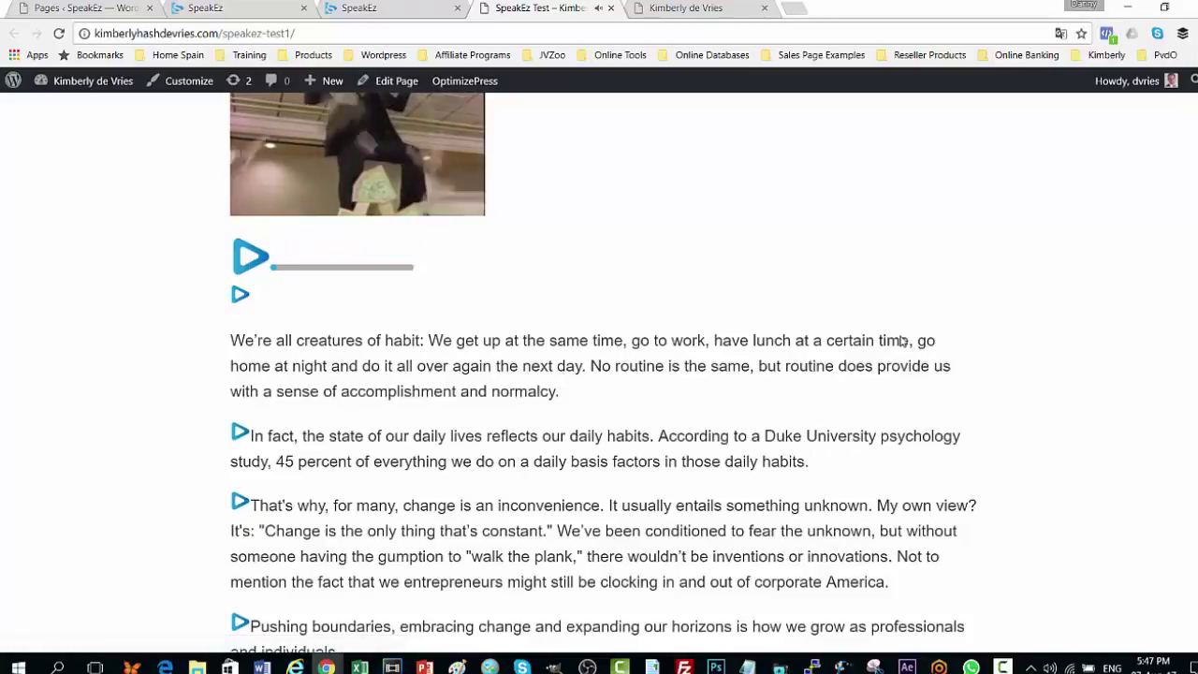
pyautogui.scroll(-8, 901, 342)
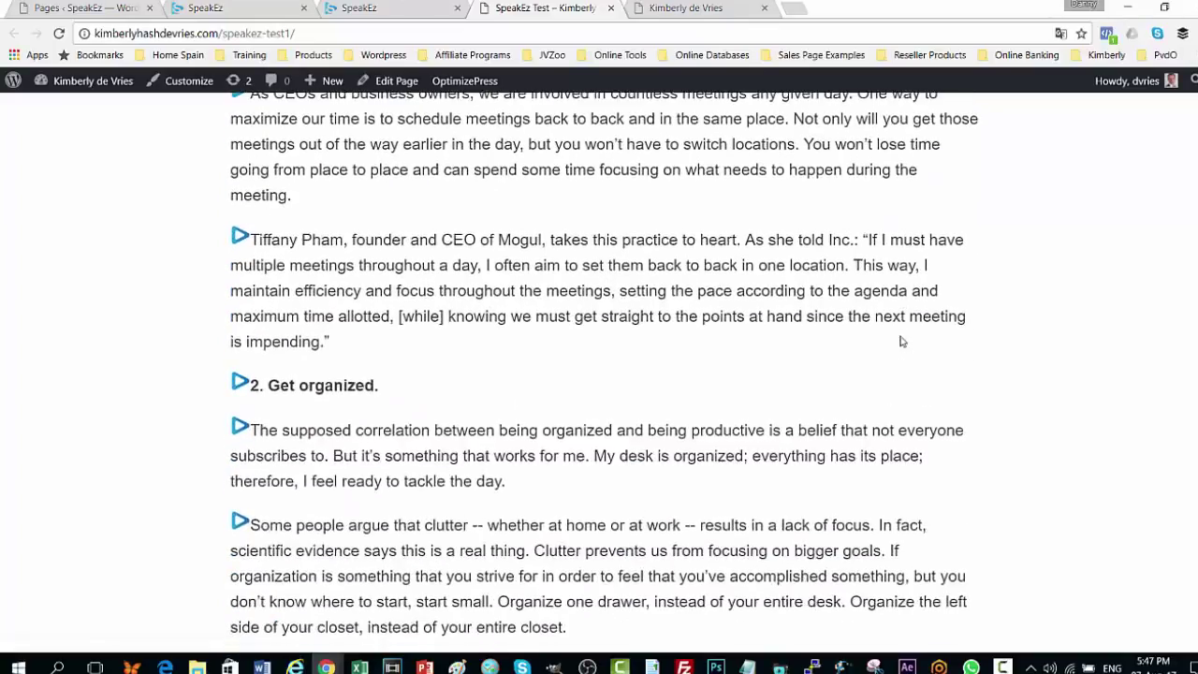
pyautogui.scroll(-4, 901, 341)
pyautogui.scroll(6, 902, 339)
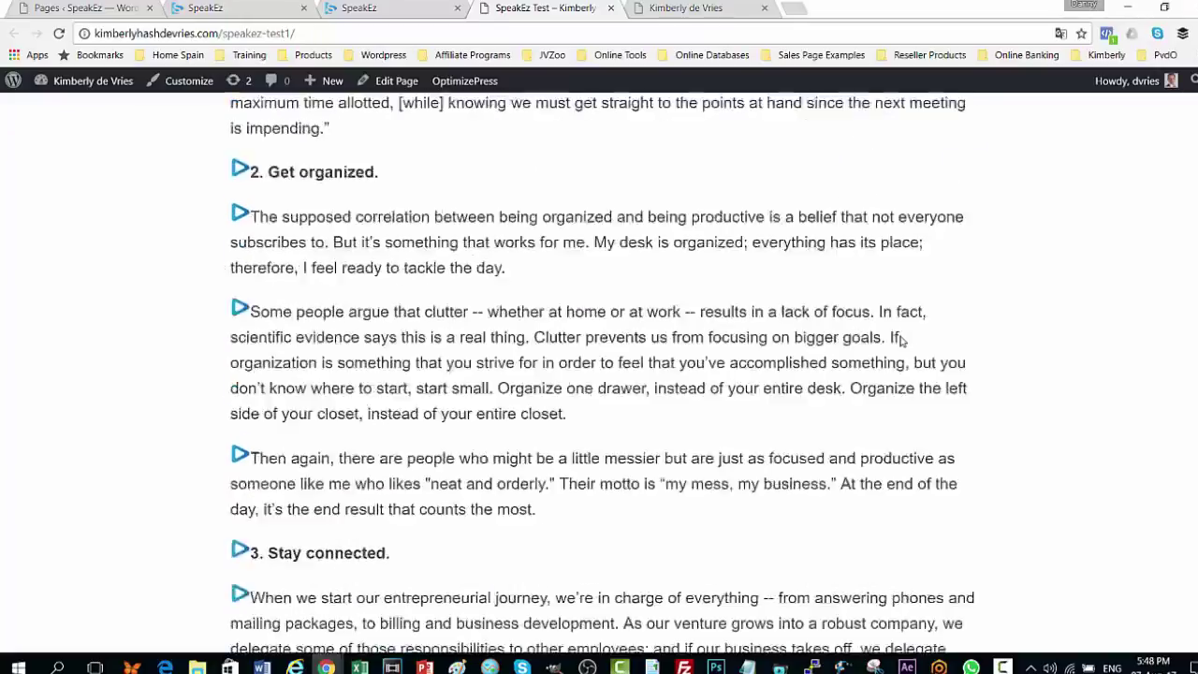
pyautogui.scroll(5, 901, 342)
pyautogui.scroll(2, 901, 340)
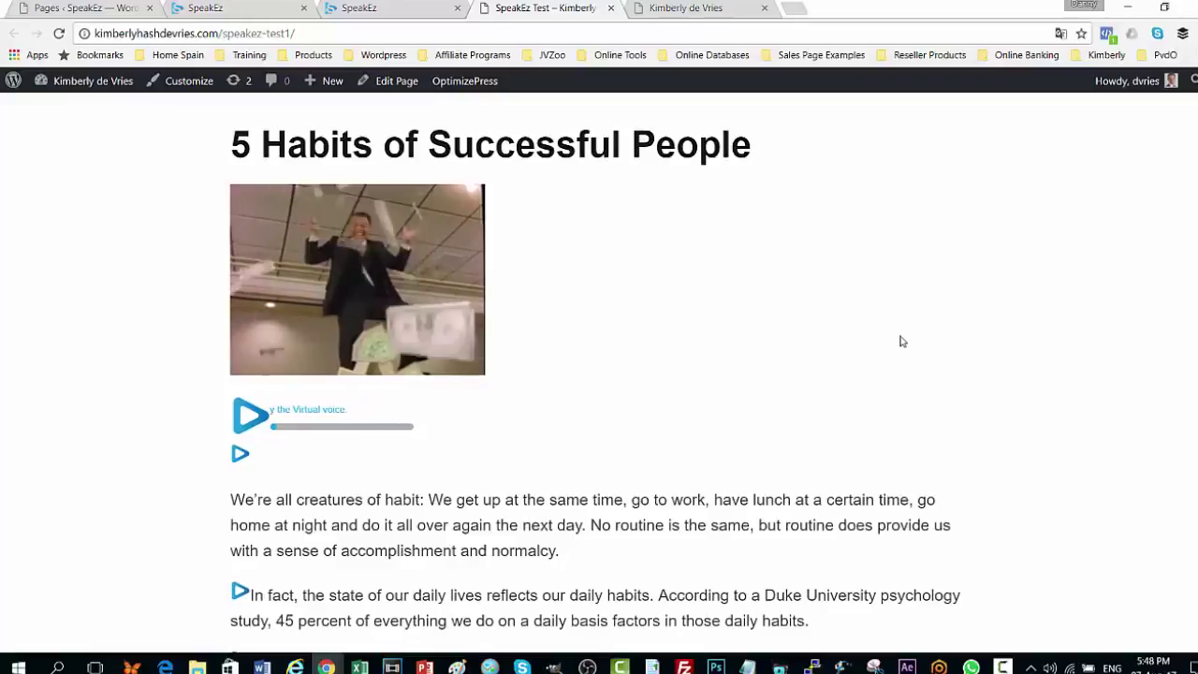
# Step: Return to the SpeakEz campaigns, start a new campaign and choose the GIF of the man throwing money for a GIF with voice
pyautogui.hotkey('ctrl', 'shift', 'Tab')
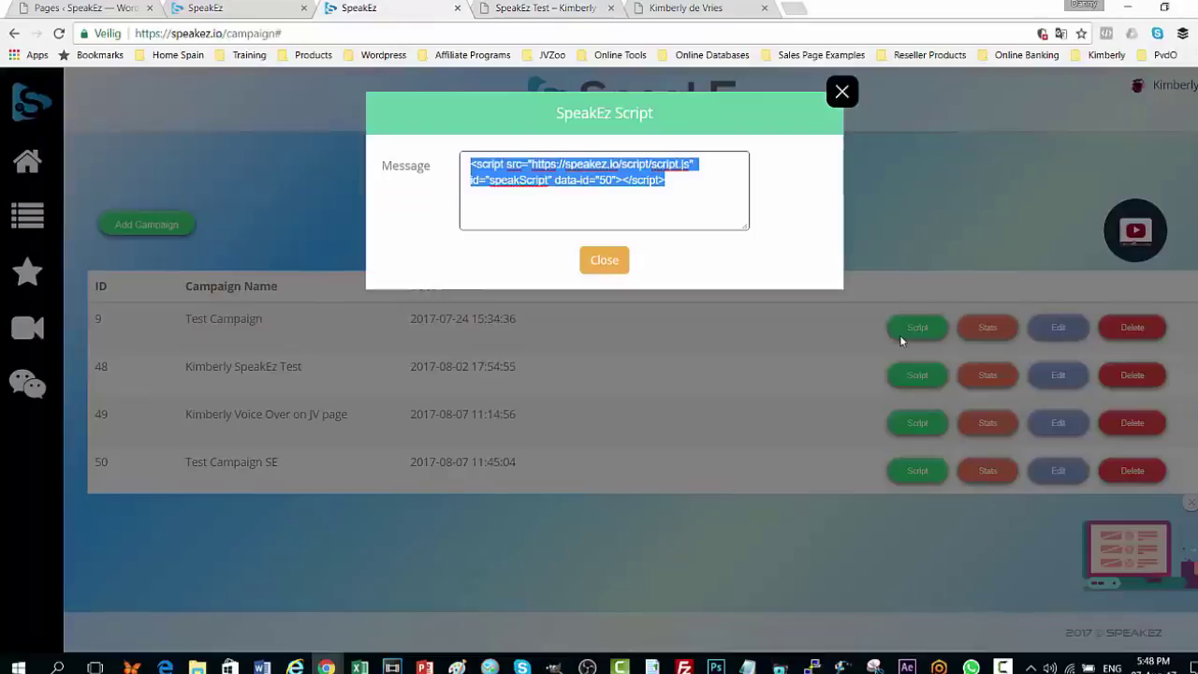
pyautogui.click(900, 340)
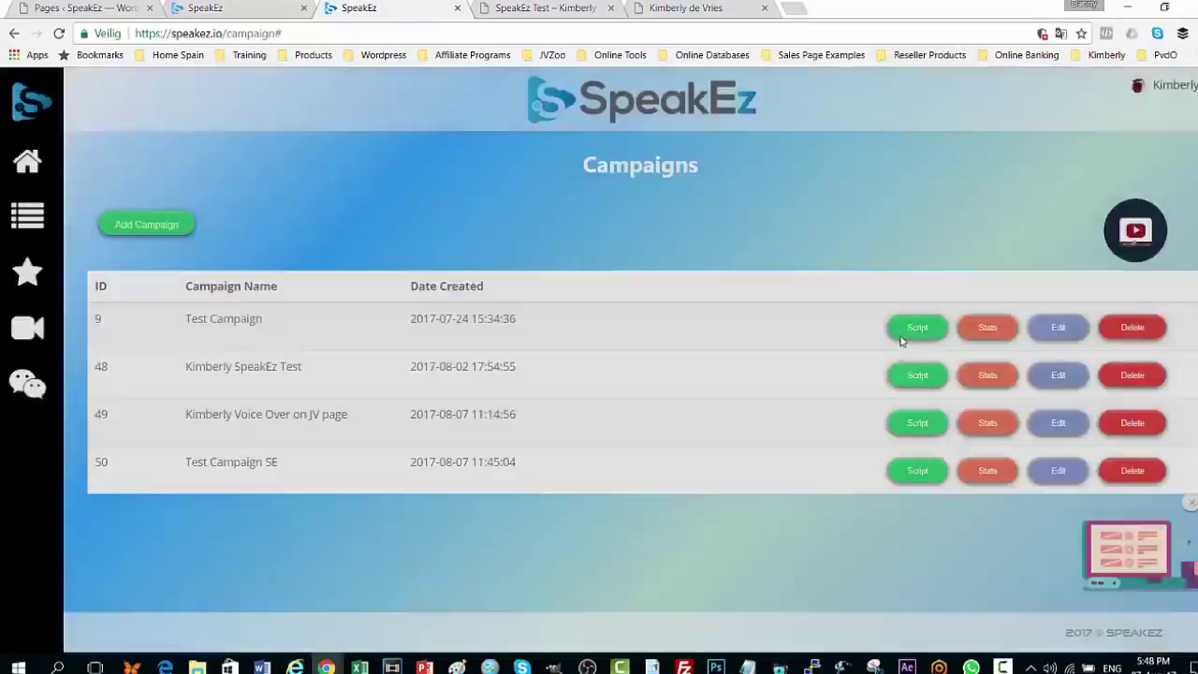
pyautogui.click(147, 222)
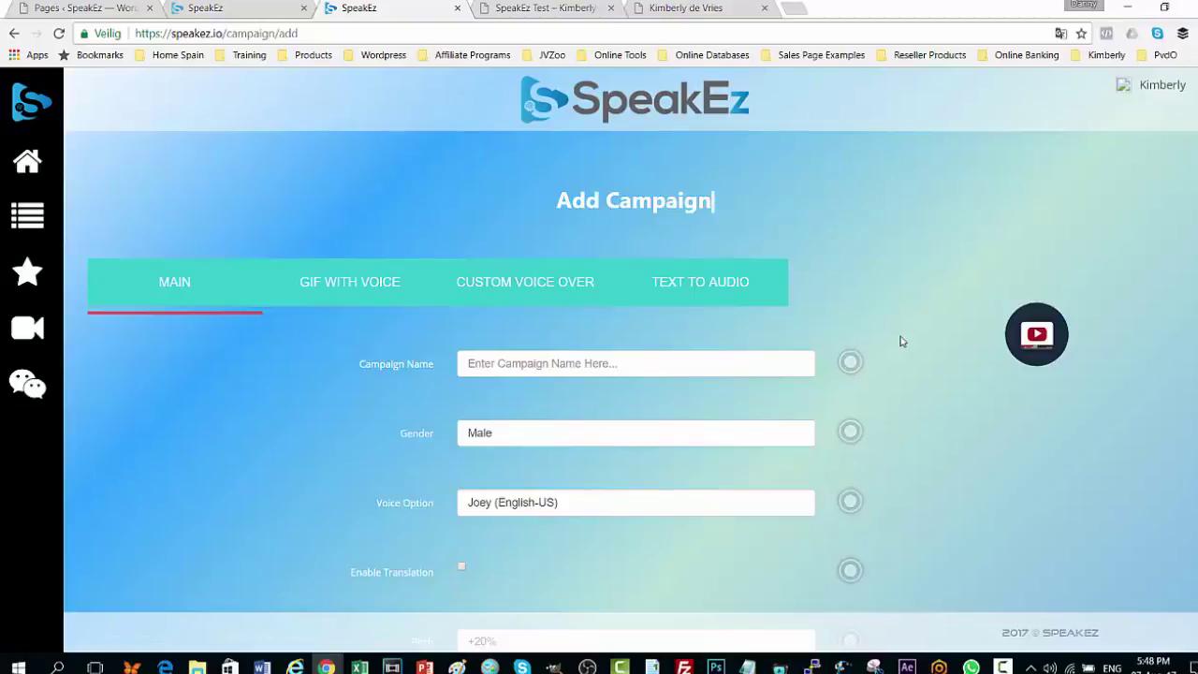
pyautogui.click(348, 283)
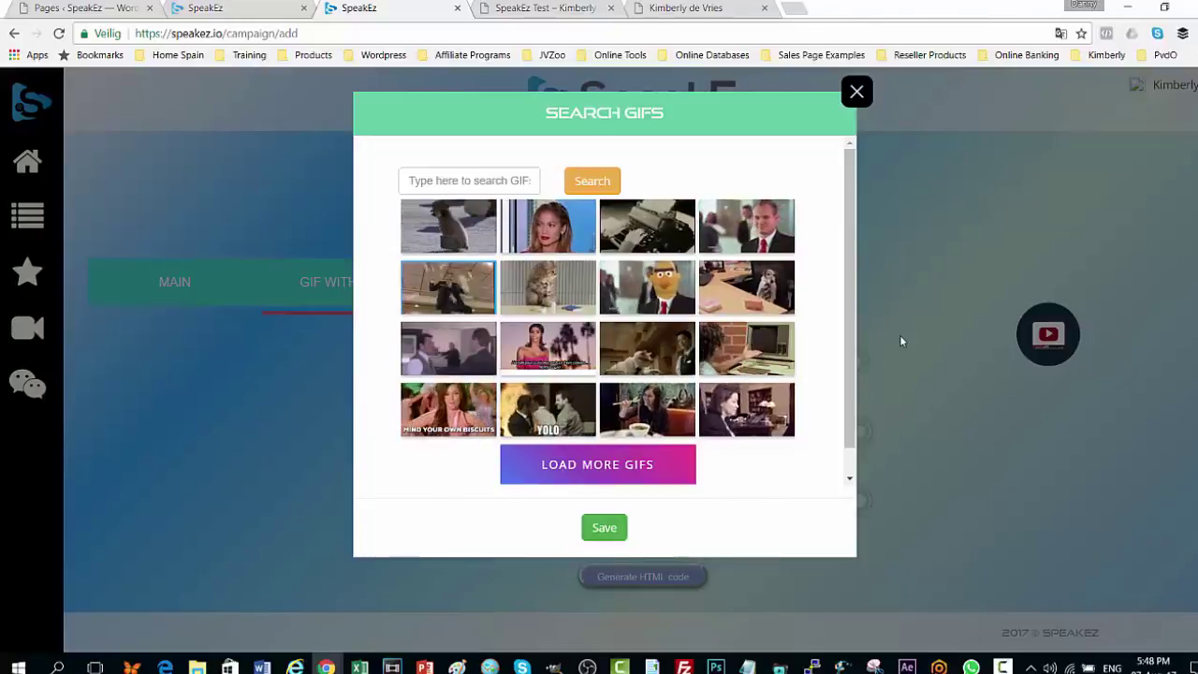
pyautogui.click(901, 342)
# Step: Set the GIF's voice source to Speakez Voices and enter the text "See how I got successful"
pyautogui.hotkey('alt', 'Down')
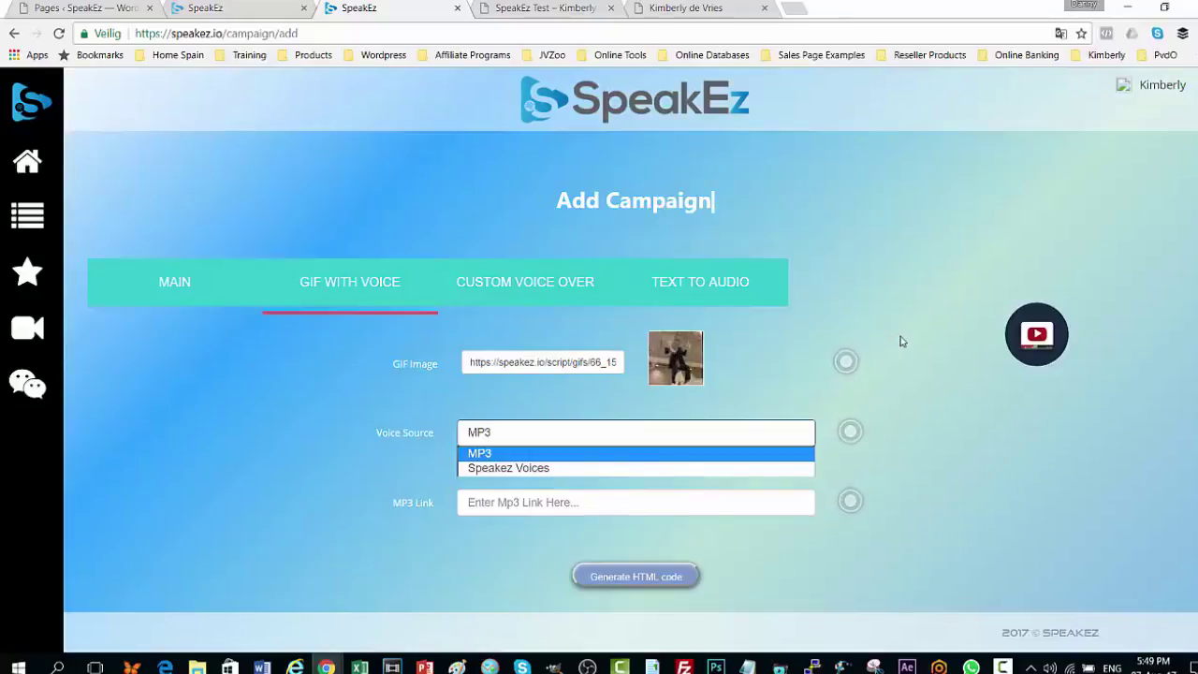
pyautogui.press('Down')
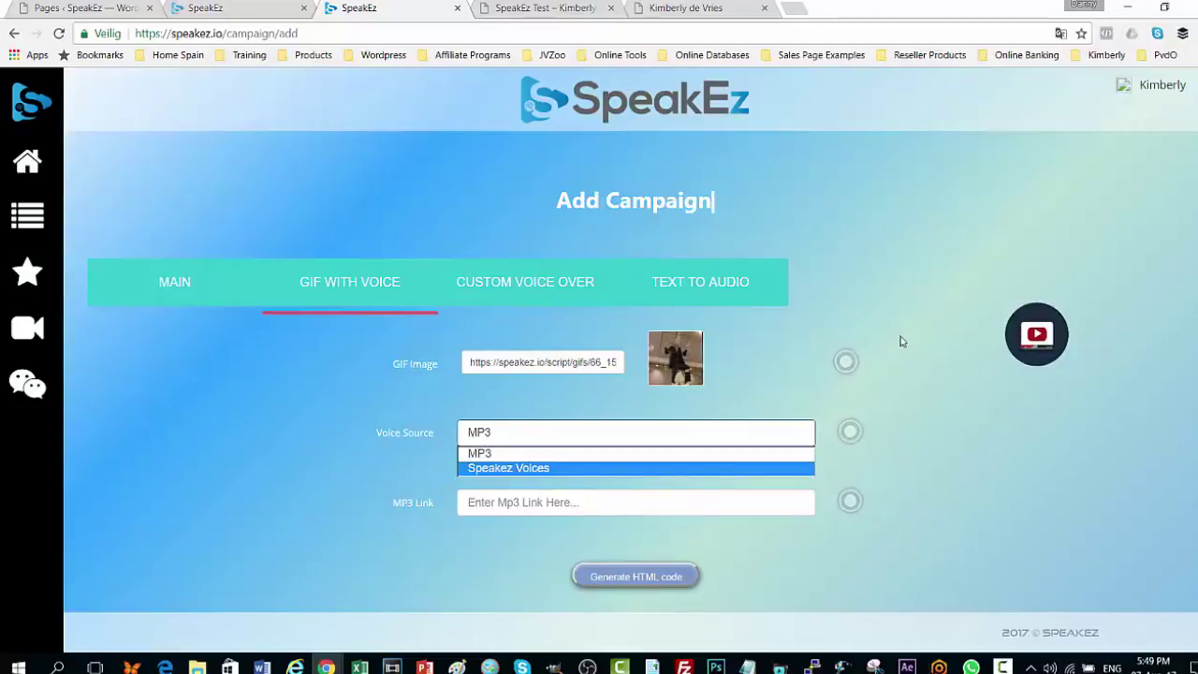
pyautogui.press('Return')
pyautogui.scroll(-3, 901, 341)
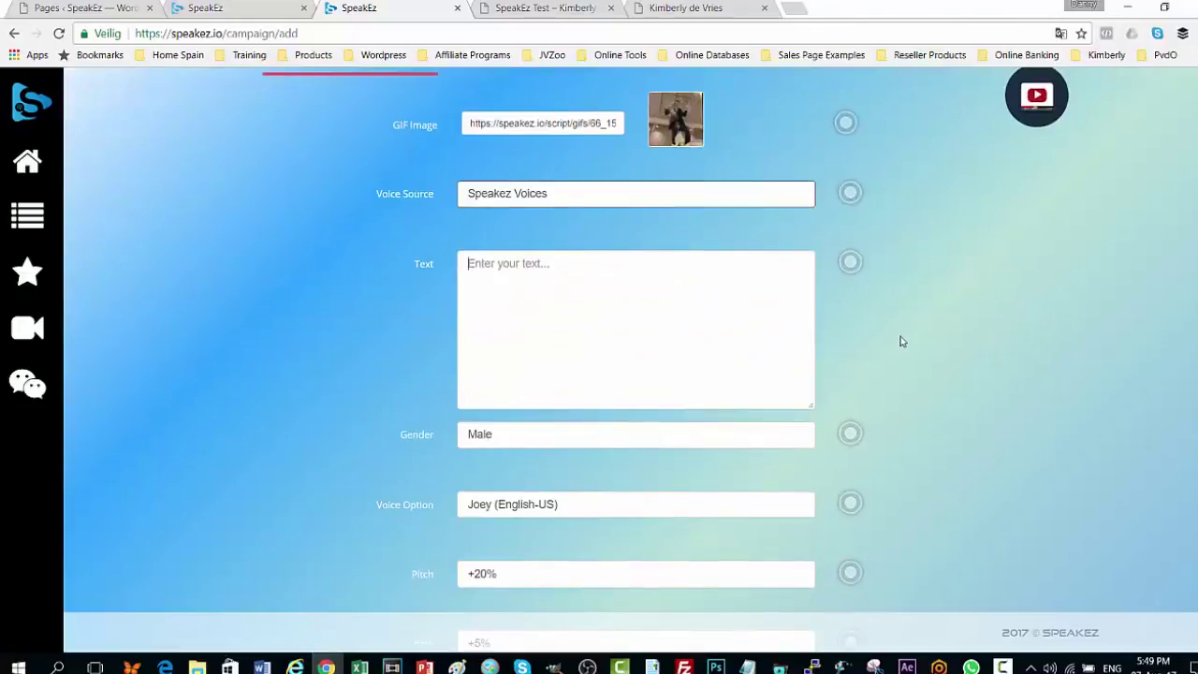
pyautogui.press('Tab')
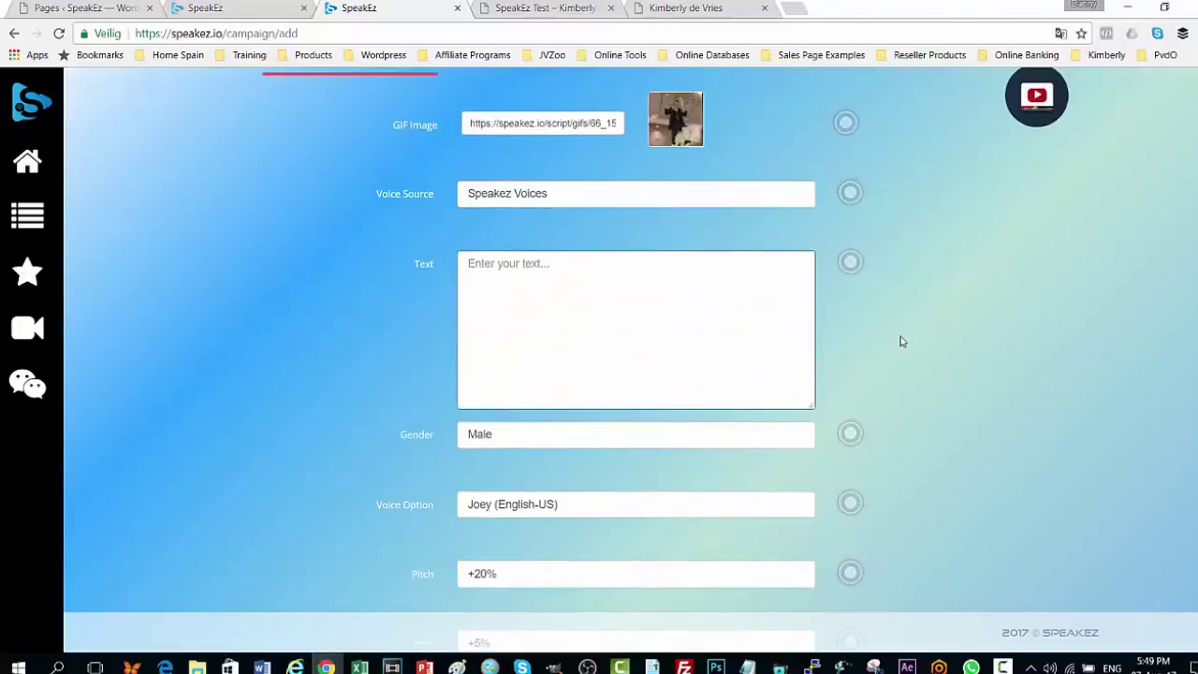
pyautogui.write('See')
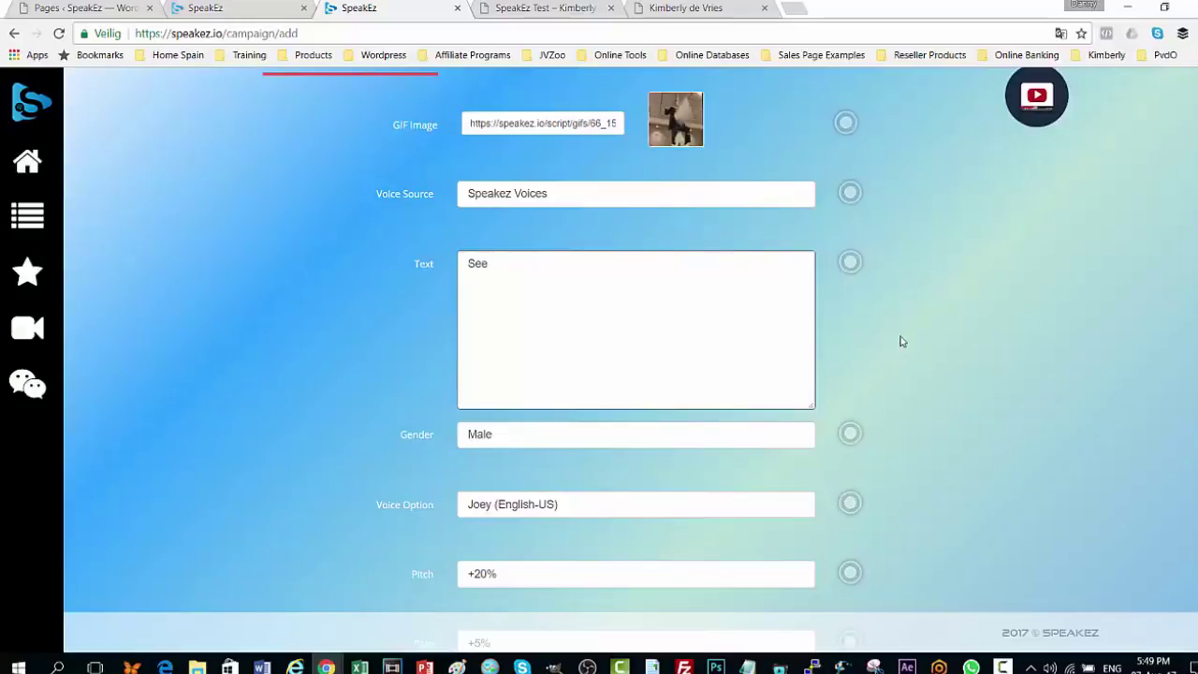
pyautogui.write(' how I got ')
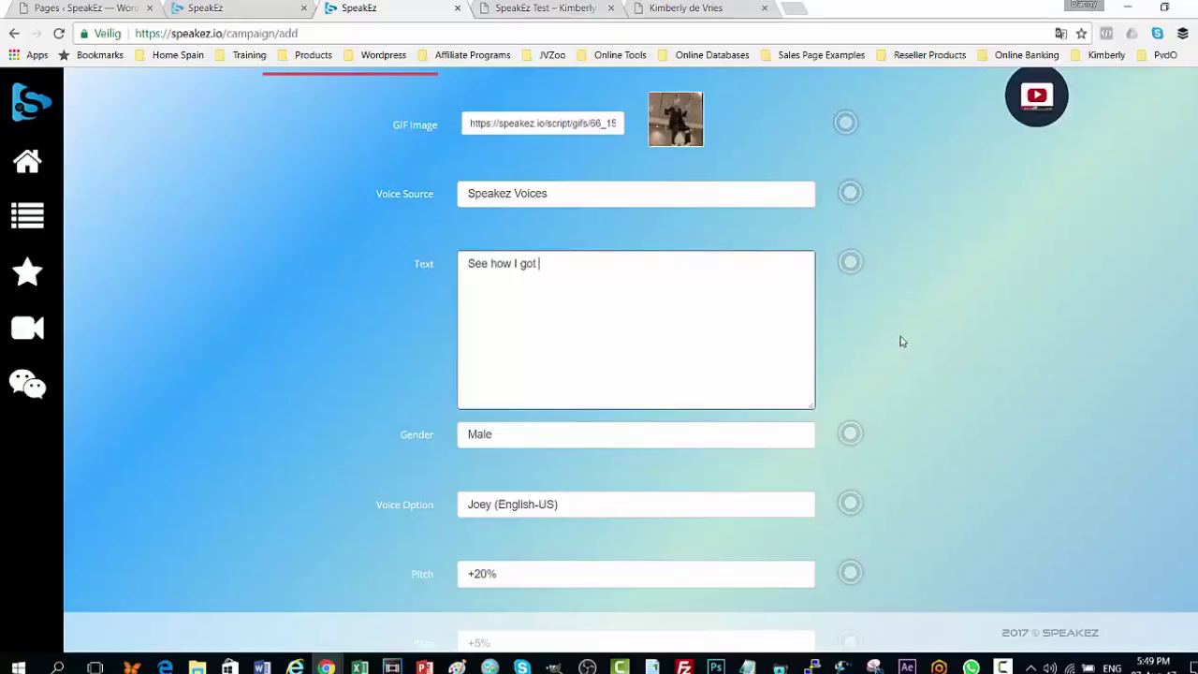
pyautogui.write('successful')
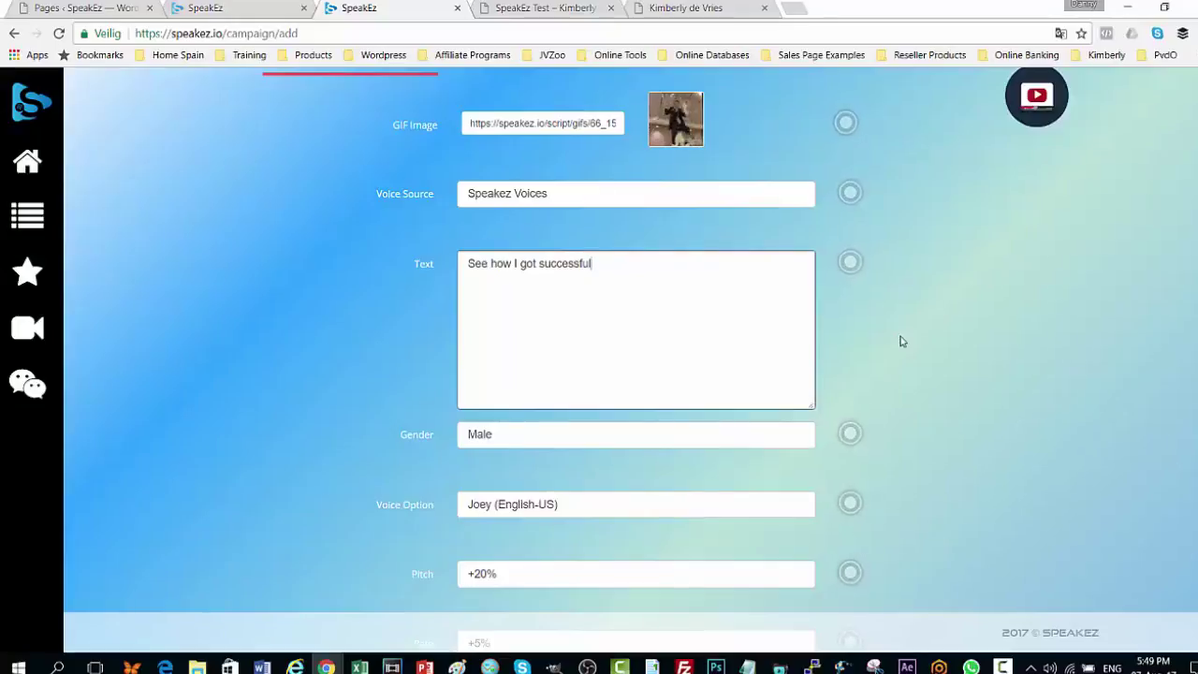
# Step: Generate the HTML code for the GIF with voice, review it and switch back to the published SpeakEz Test page
pyautogui.scroll(-1, 901, 341)
pyautogui.scroll(-1, 901, 342)
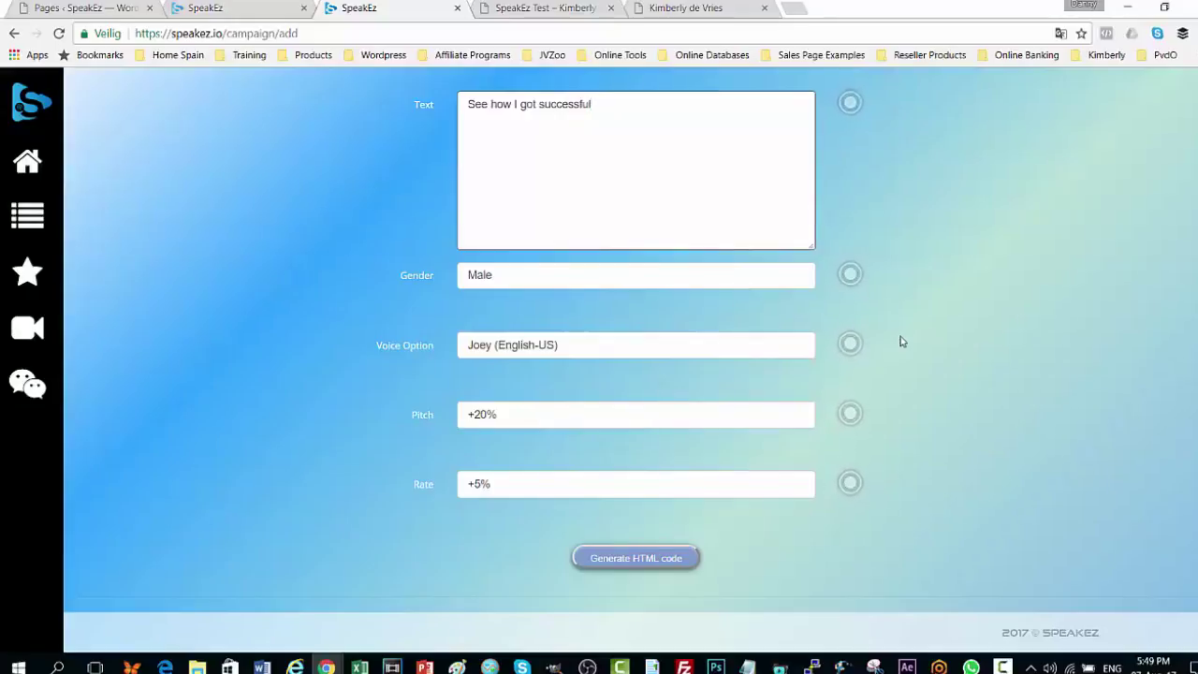
pyautogui.scroll(-1, 901, 341)
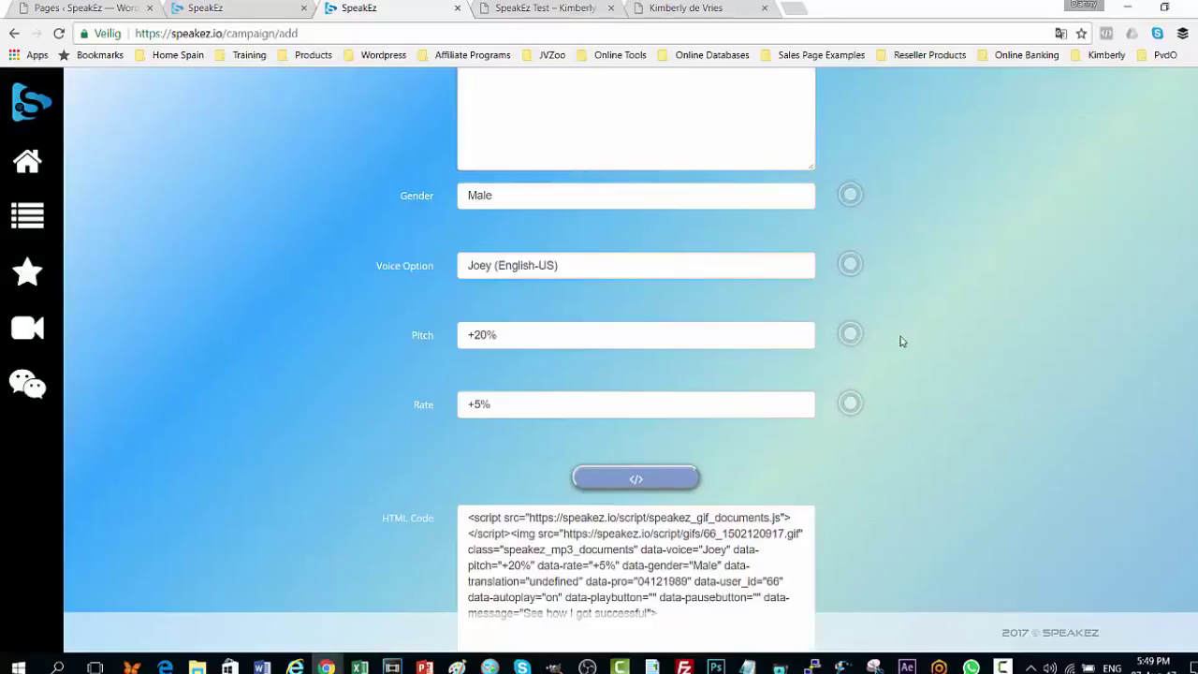
pyautogui.scroll(-2, 901, 342)
pyautogui.press('Tab')
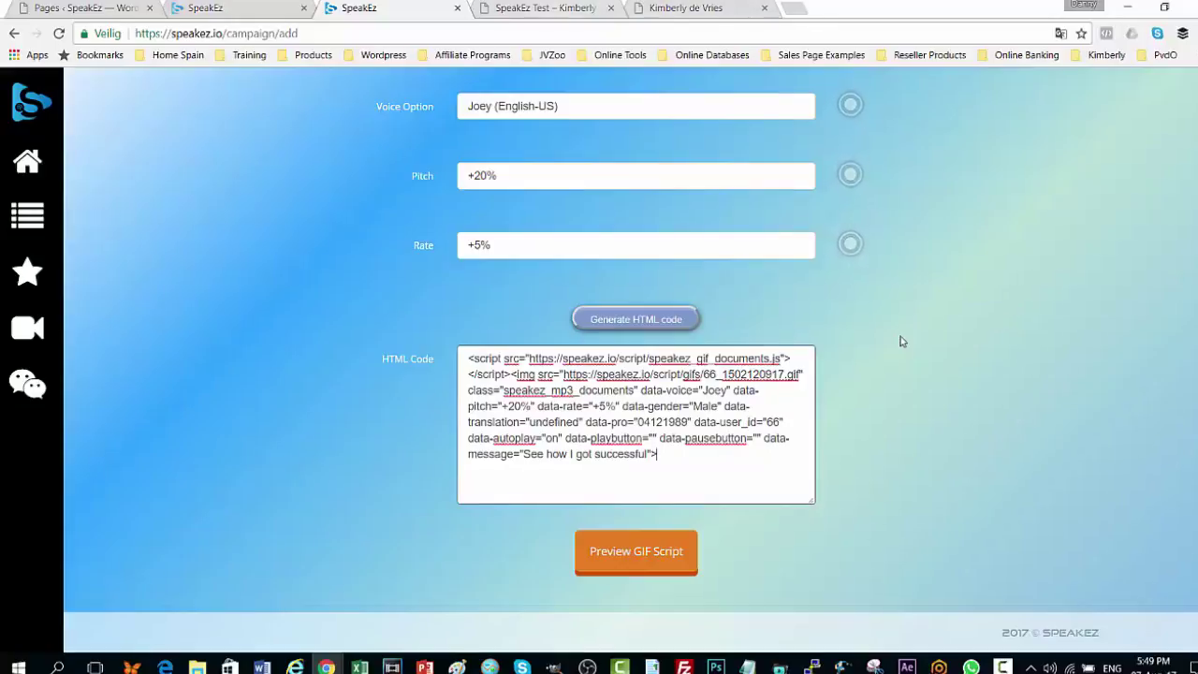
pyautogui.hotkey('ctrl', 'Tab')
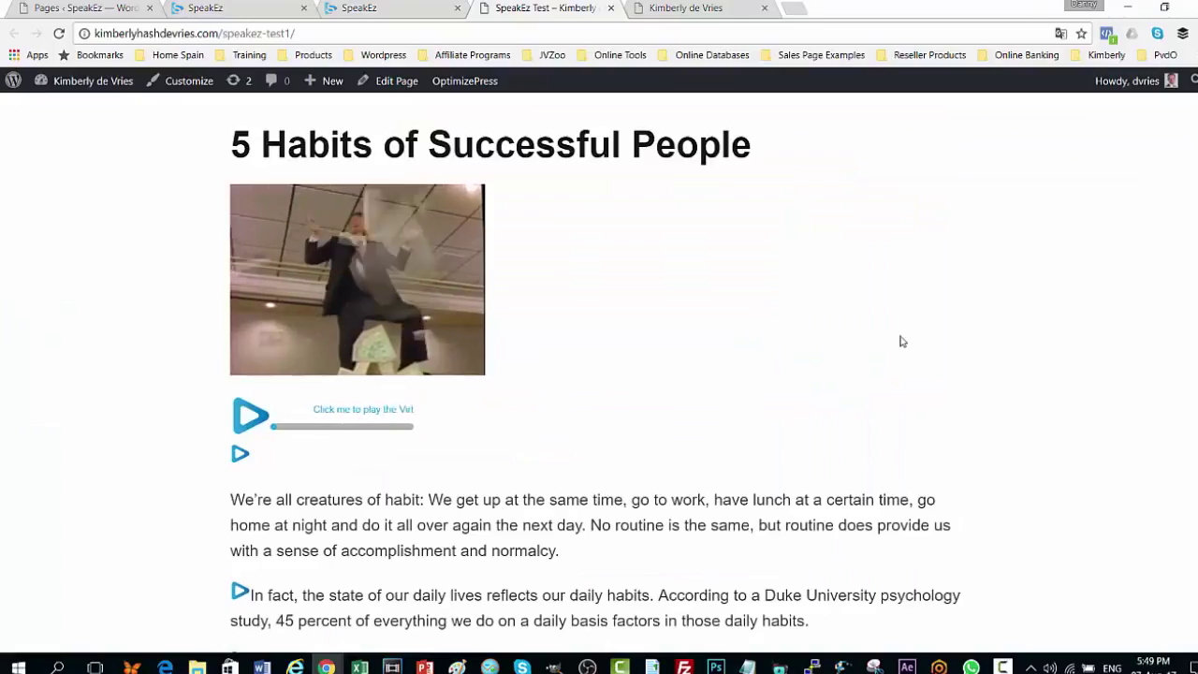